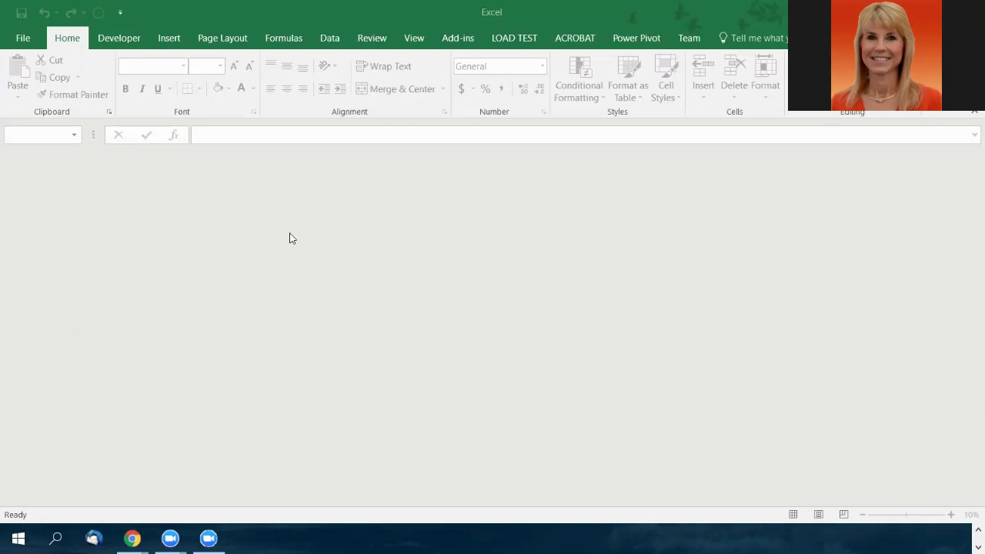
Step: Open the FillCells.xlsx workbook from the EL1C1 folder and enable editing
{"action": "left_click", "coordinate": [31, 37]}
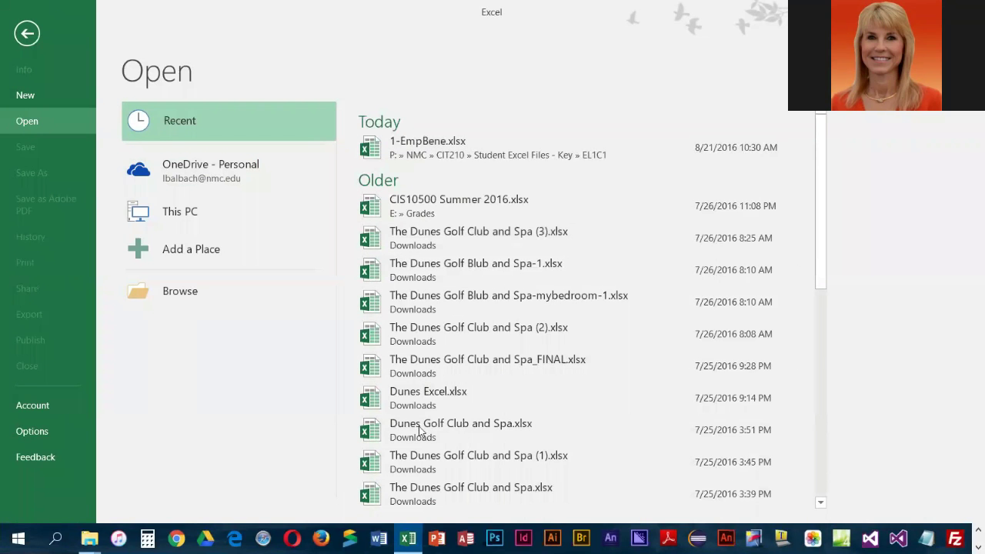
{"action": "left_click", "coordinate": [403, 141]}
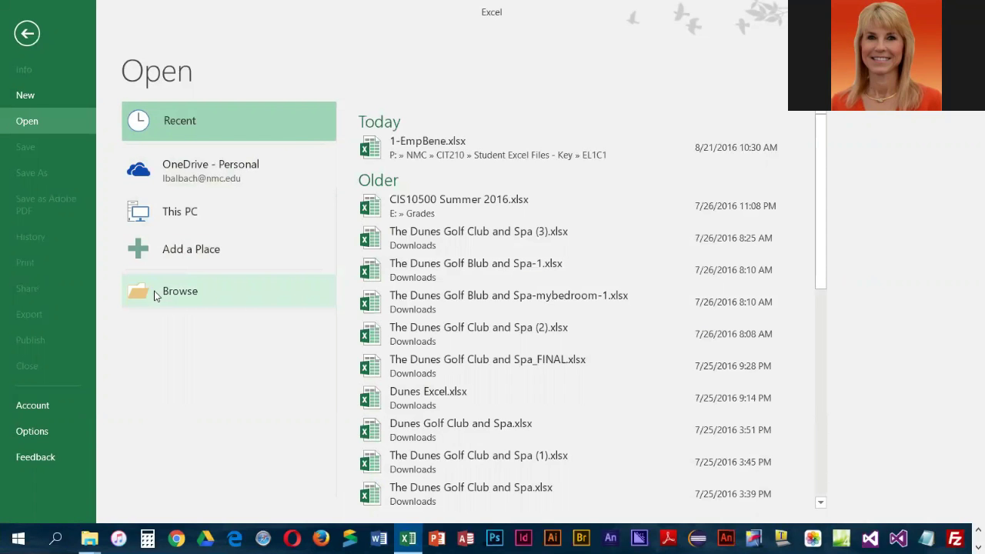
{"action": "left_click", "coordinate": [194, 298]}
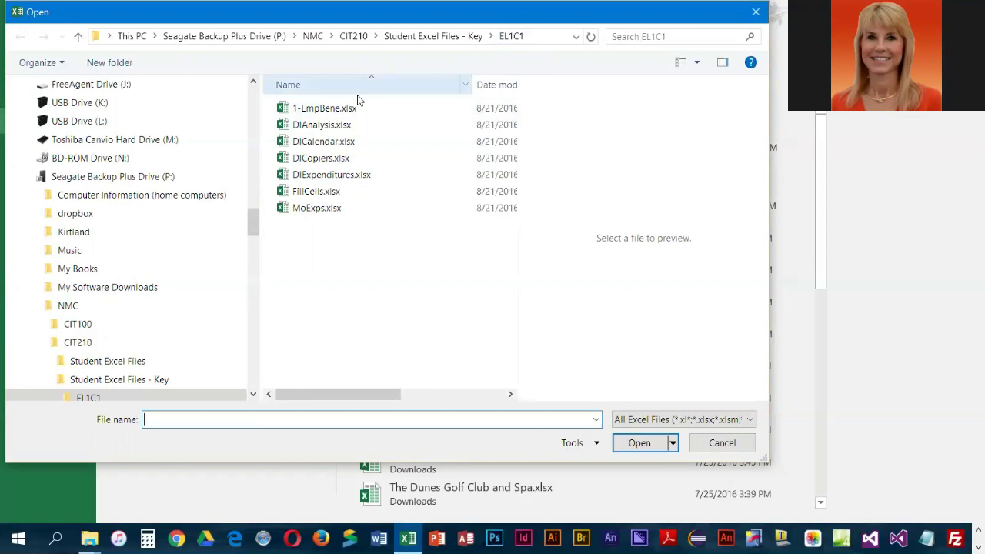
{"action": "left_click", "coordinate": [314, 192]}
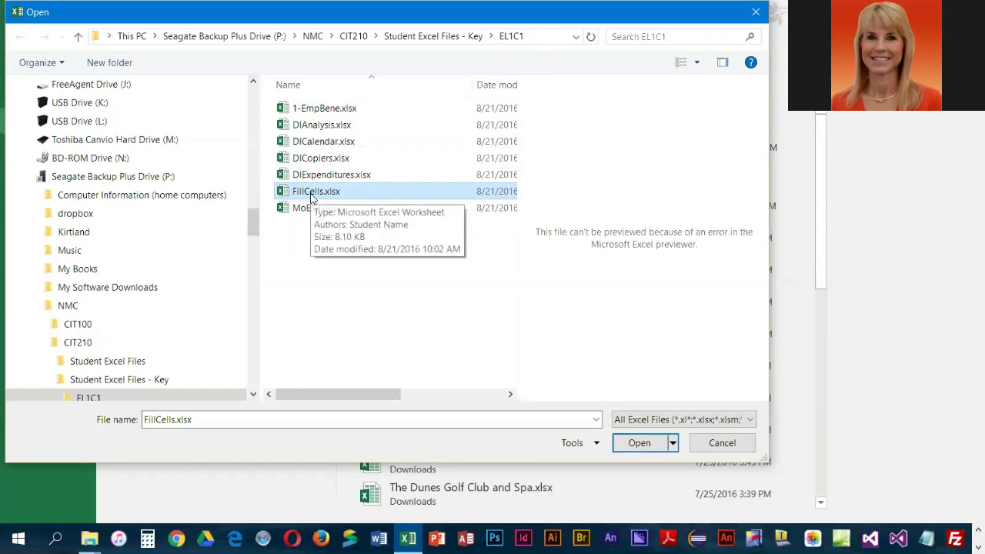
{"action": "left_click", "coordinate": [642, 443]}
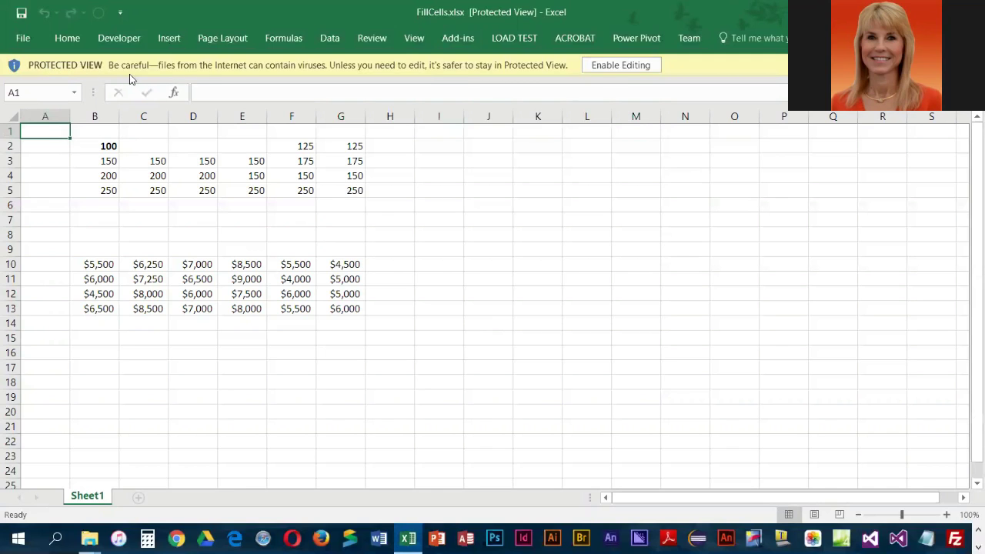
{"action": "left_click", "coordinate": [620, 68]}
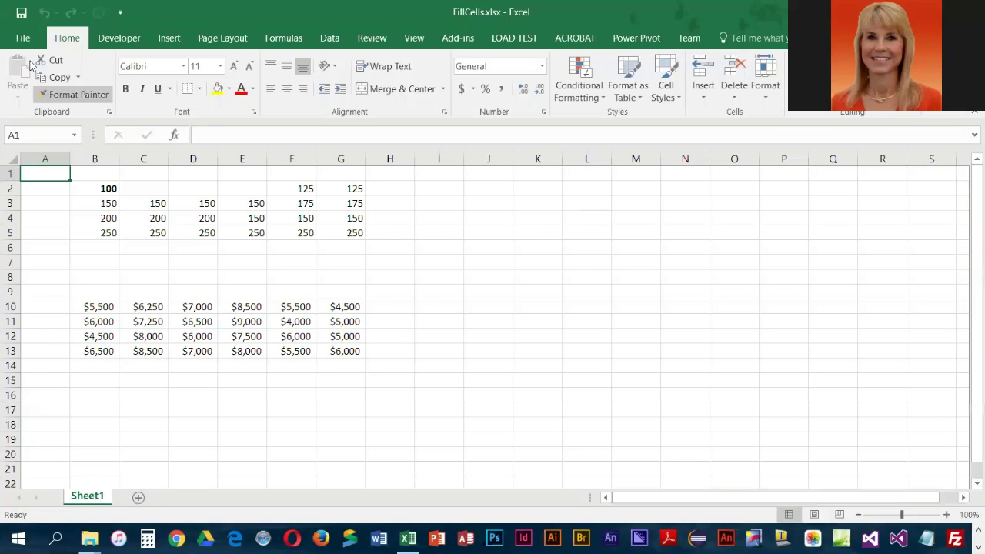
Step: Save a copy of the workbook as 1-FillCells in the same EL1C1 folder
{"action": "left_click", "coordinate": [25, 38]}
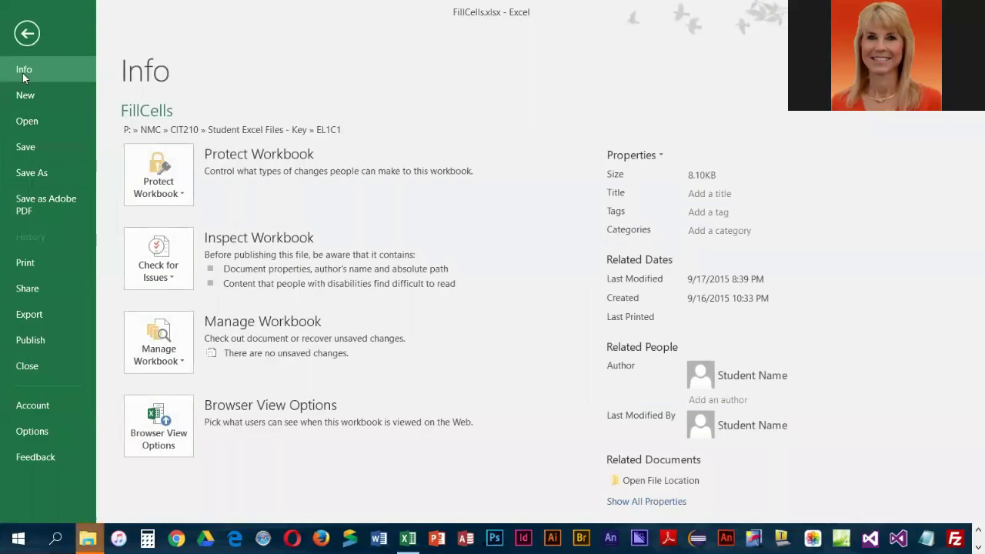
{"action": "left_click", "coordinate": [24, 37]}
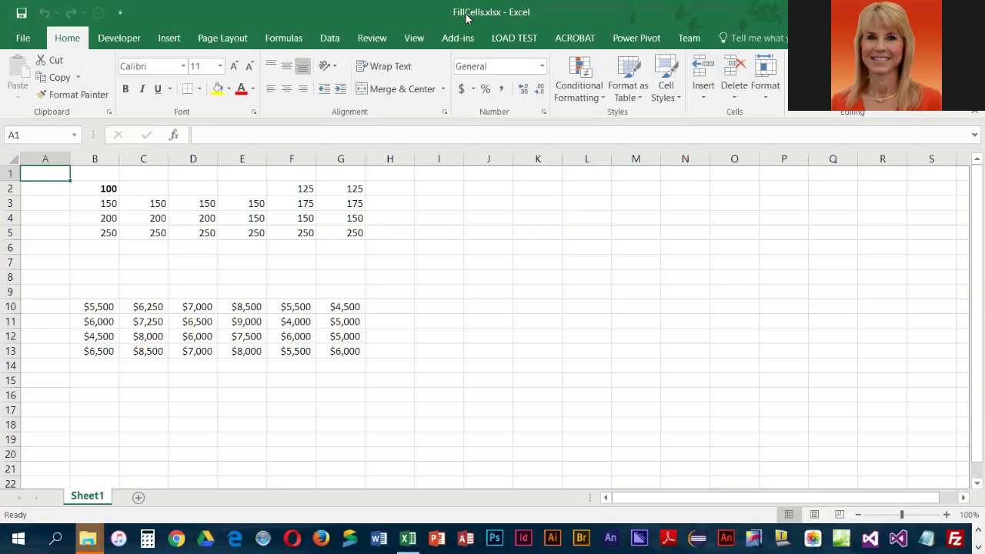
{"action": "left_click", "coordinate": [18, 37]}
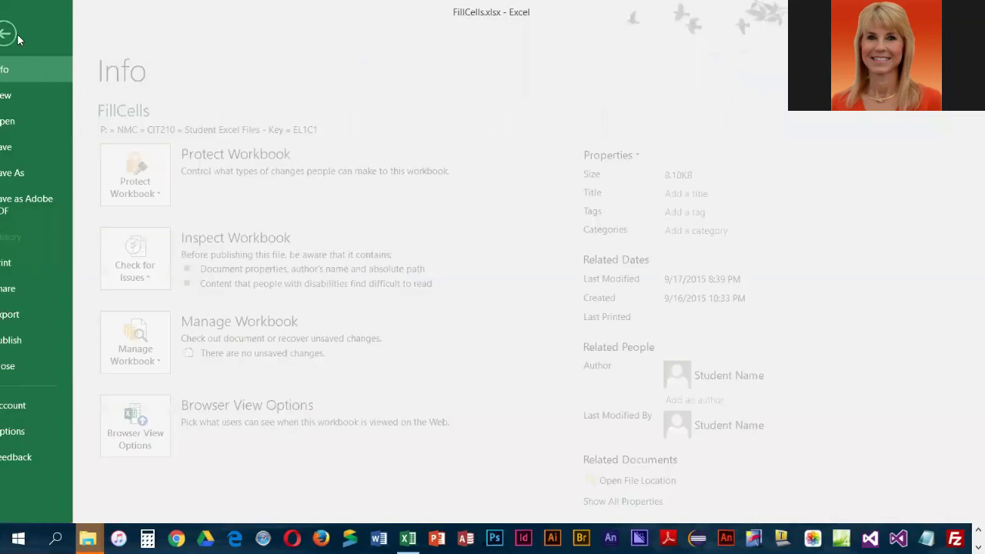
{"action": "left_click", "coordinate": [31, 172]}
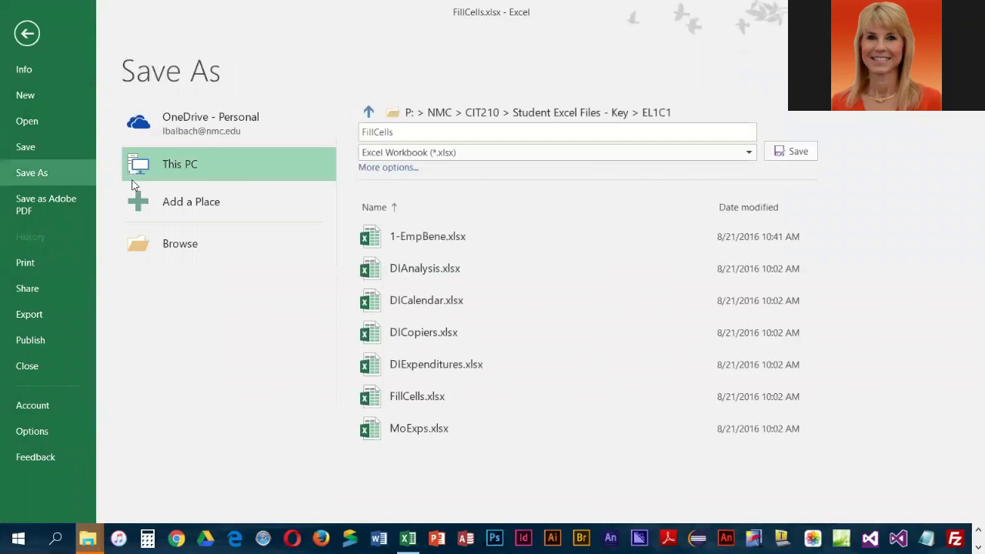
{"action": "double_click", "coordinate": [362, 131]}
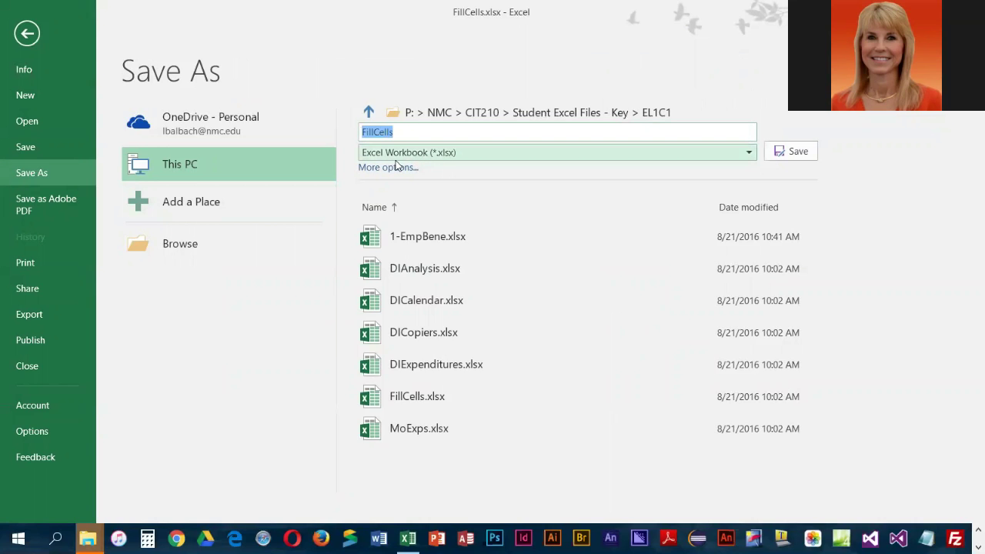
{"action": "key", "text": "Home"}
{"action": "type", "text": "1-"}
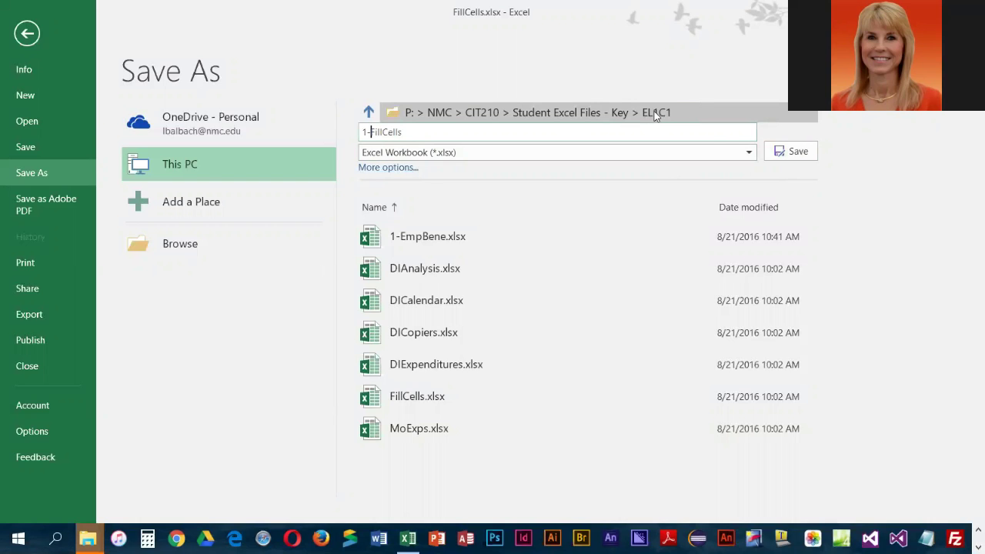
{"action": "left_click", "coordinate": [791, 156]}
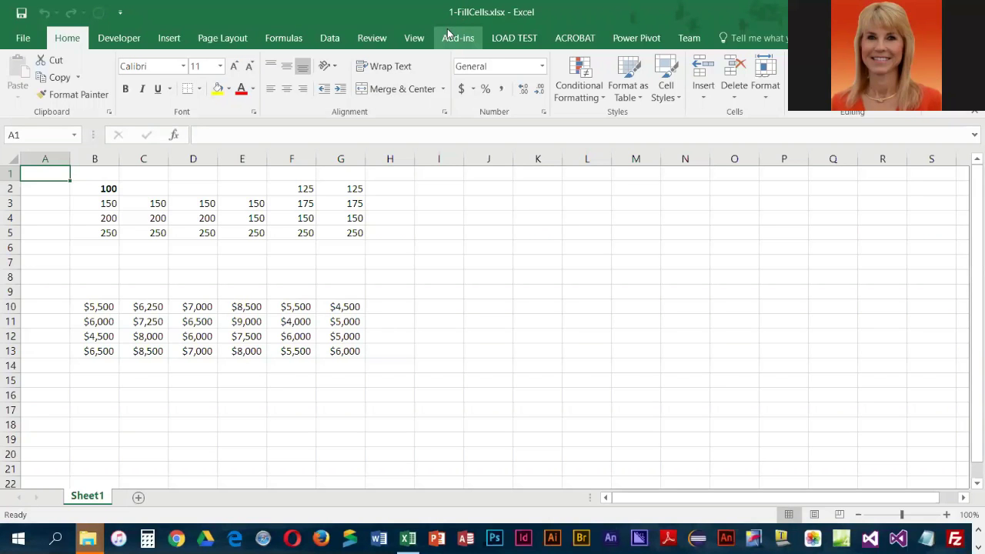
Step: Enter the heading January in cell B1
{"action": "left_click", "coordinate": [100, 173]}
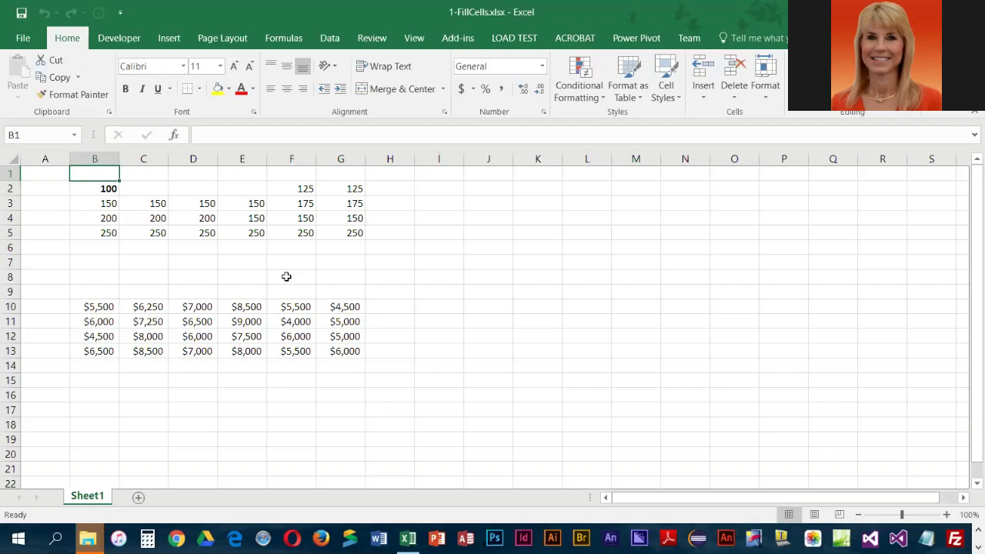
{"action": "type", "text": "January"}
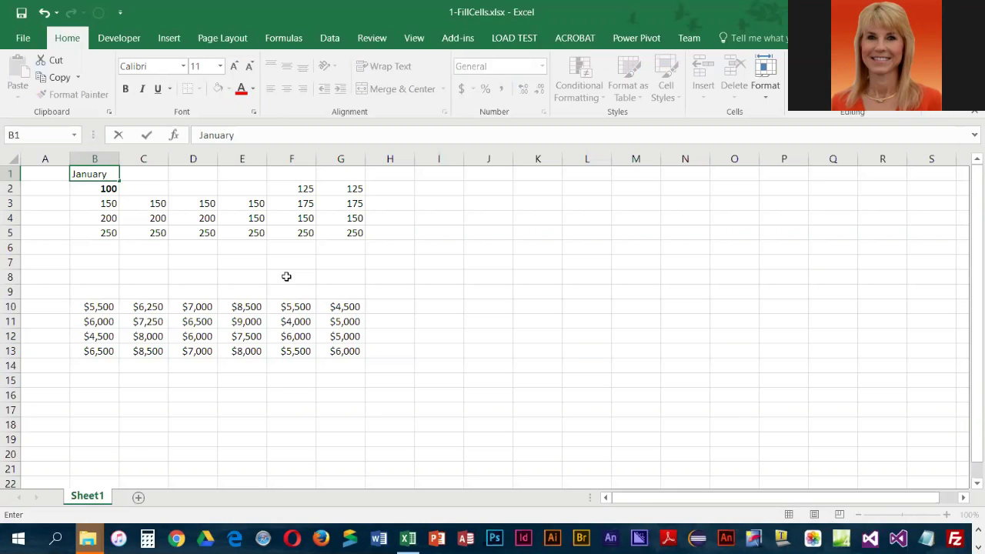
{"action": "key", "text": "Tab"}
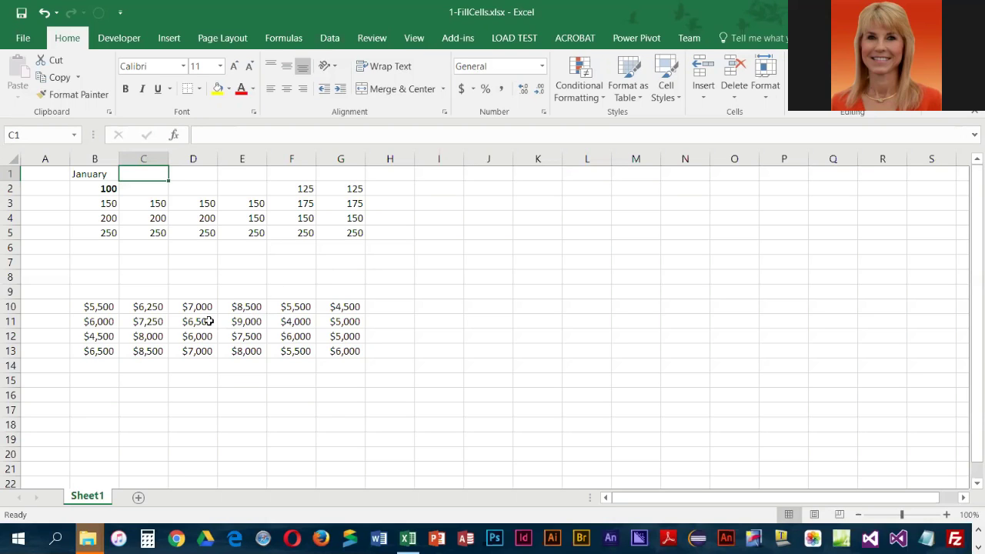
Step: Auto-fill the month headings from January in B1 across to June in G1
{"action": "left_click", "coordinate": [91, 175]}
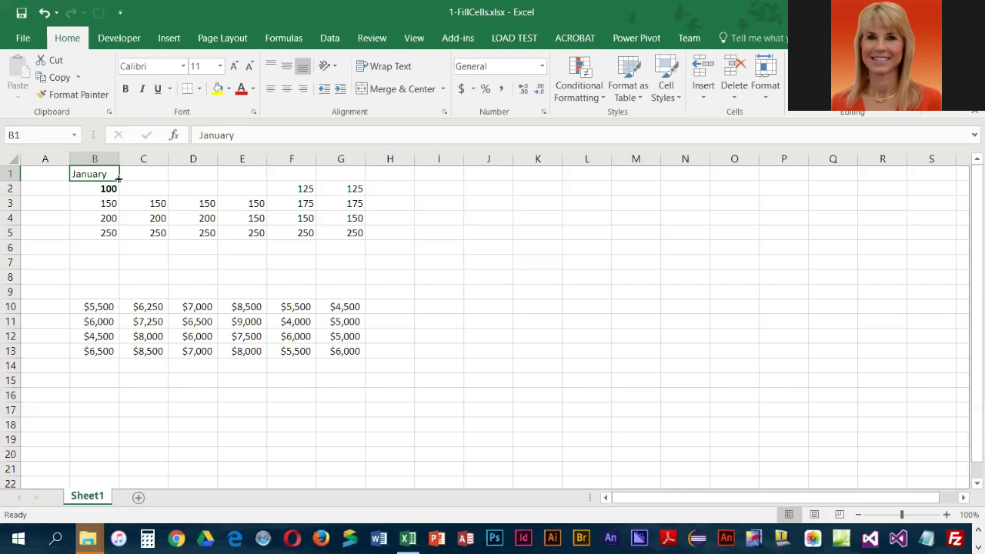
{"action": "left_click_drag", "start_coordinate": [119, 181], "coordinate": [355, 195]}
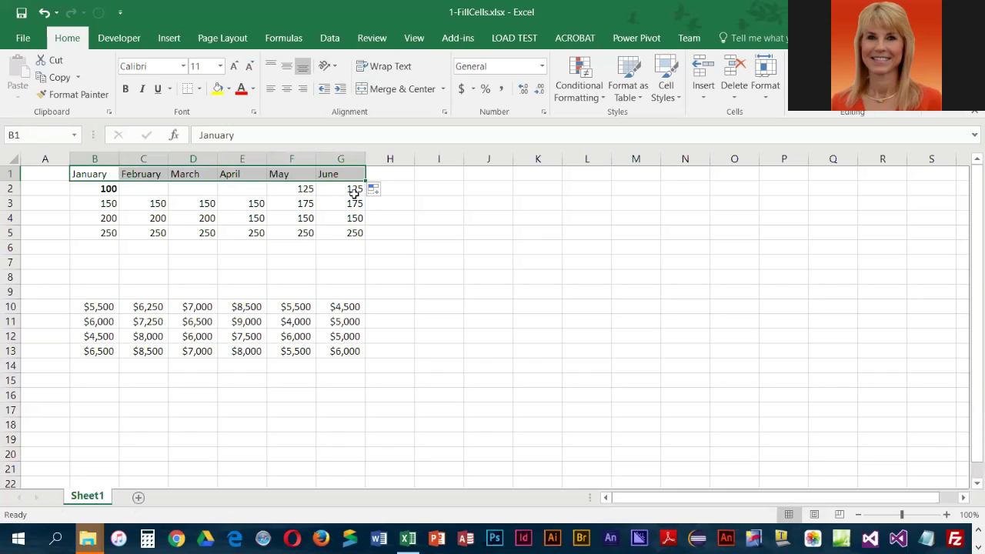
{"action": "left_click", "coordinate": [45, 13]}
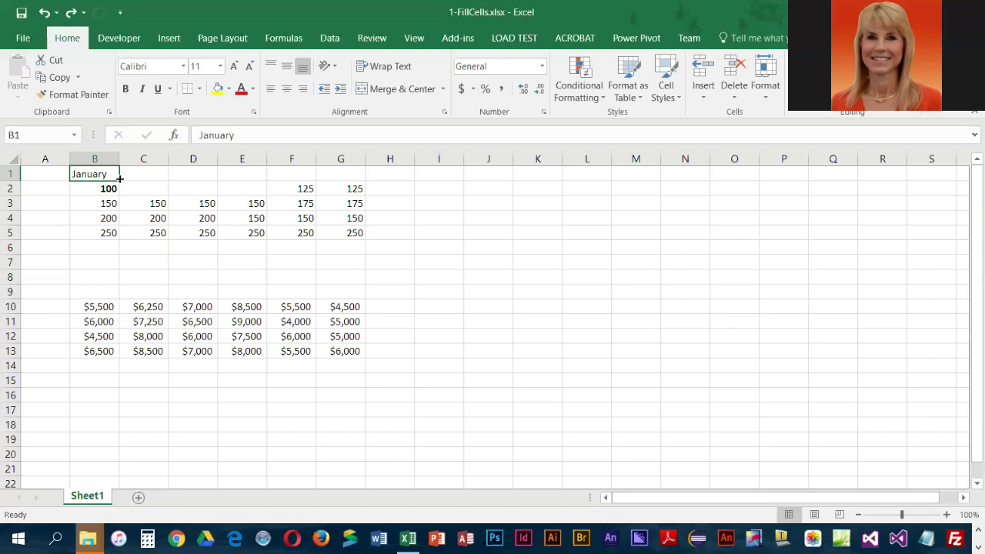
{"action": "left_click_drag", "start_coordinate": [119, 180], "coordinate": [363, 187]}
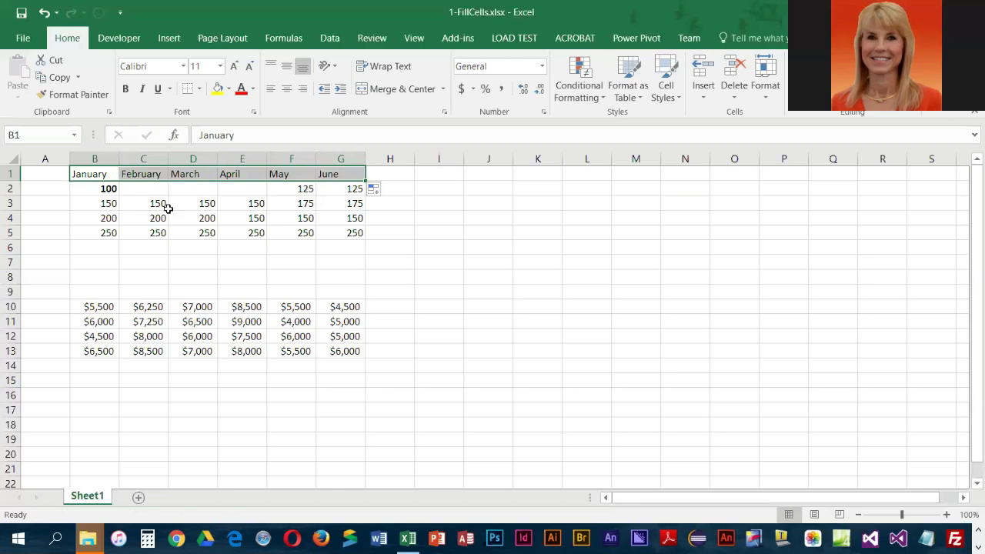
{"action": "left_click", "coordinate": [91, 173]}
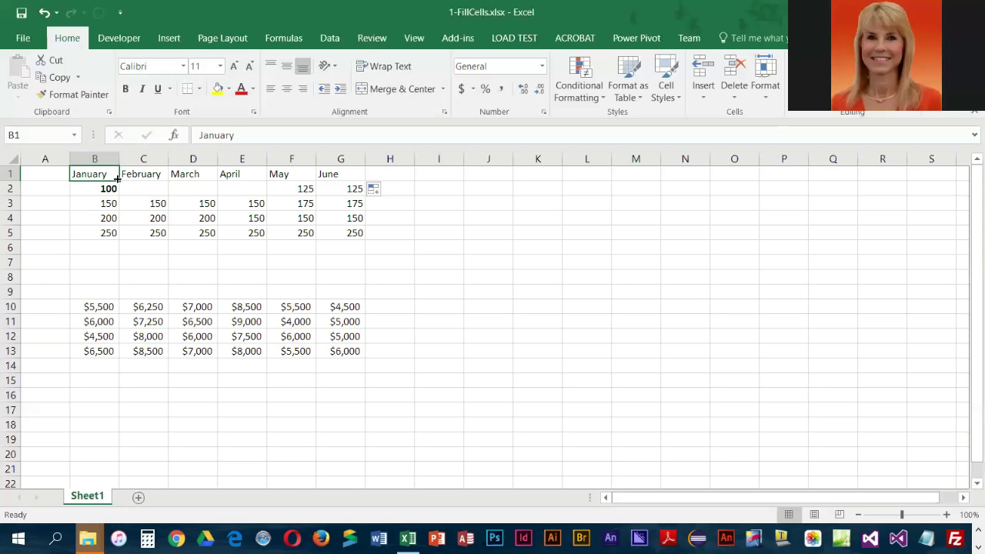
Step: Enter the row labels Year 1 in cell A2 and Year 3 in cell A3
{"action": "left_click", "coordinate": [44, 188]}
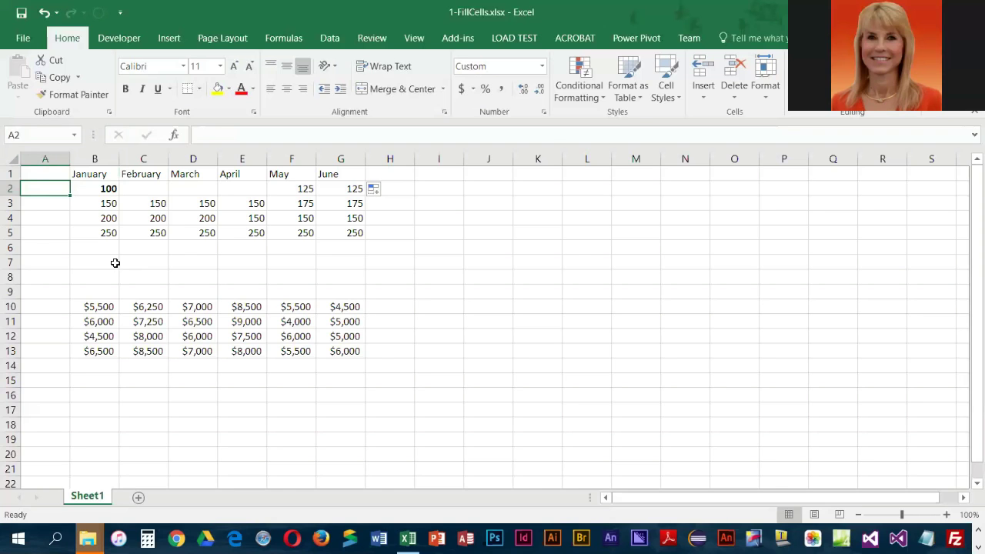
{"action": "type", "text": "Year 1"}
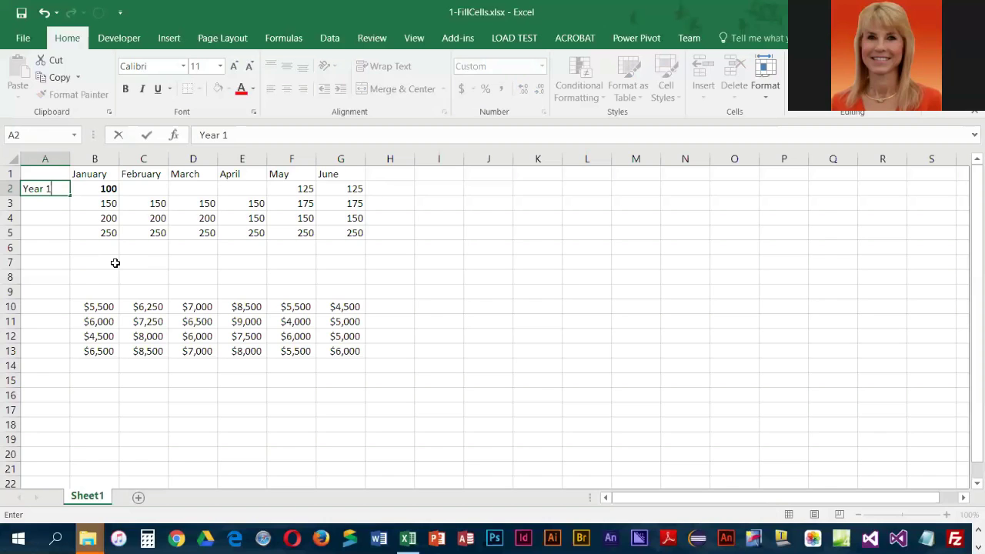
{"action": "key", "text": "Return"}
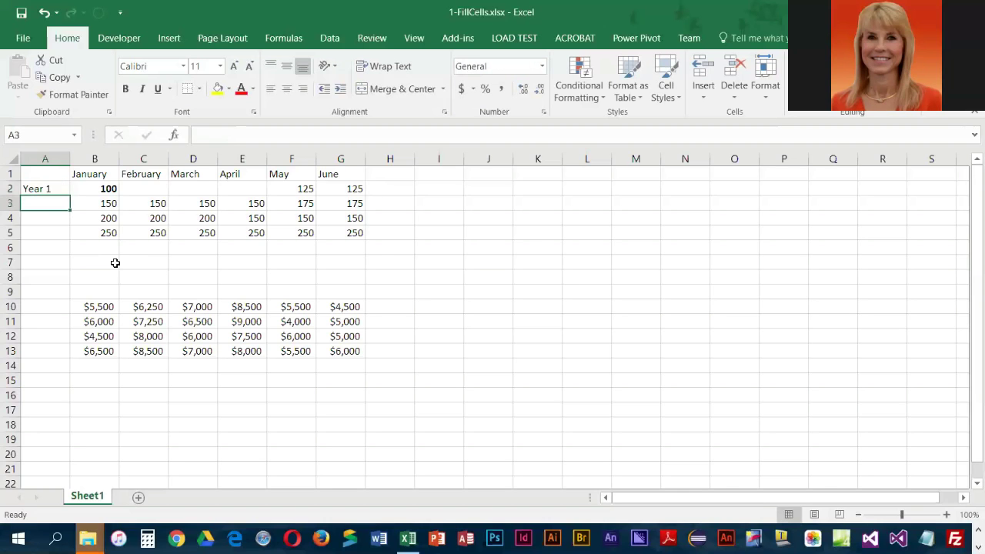
{"action": "type", "text": "Year 3"}
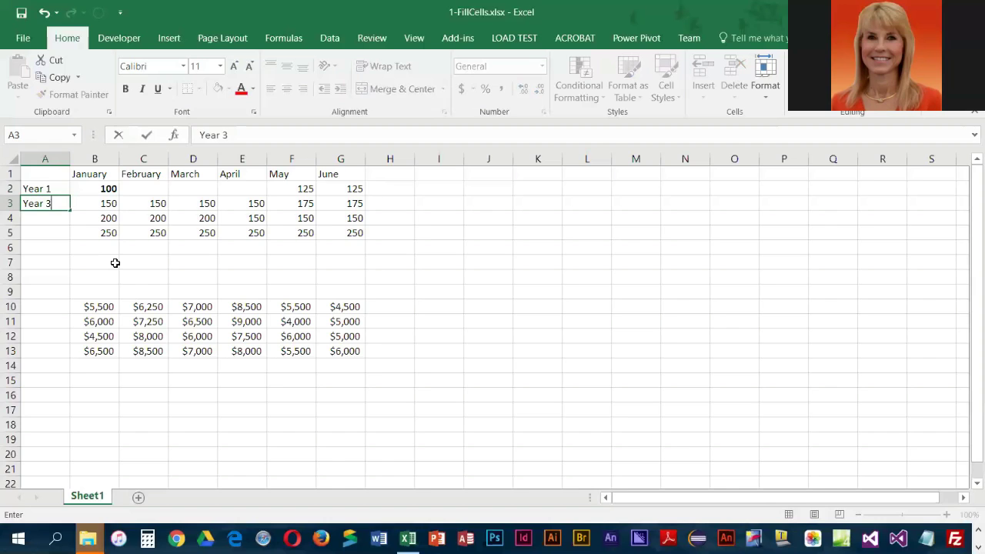
{"action": "key", "text": "Return"}
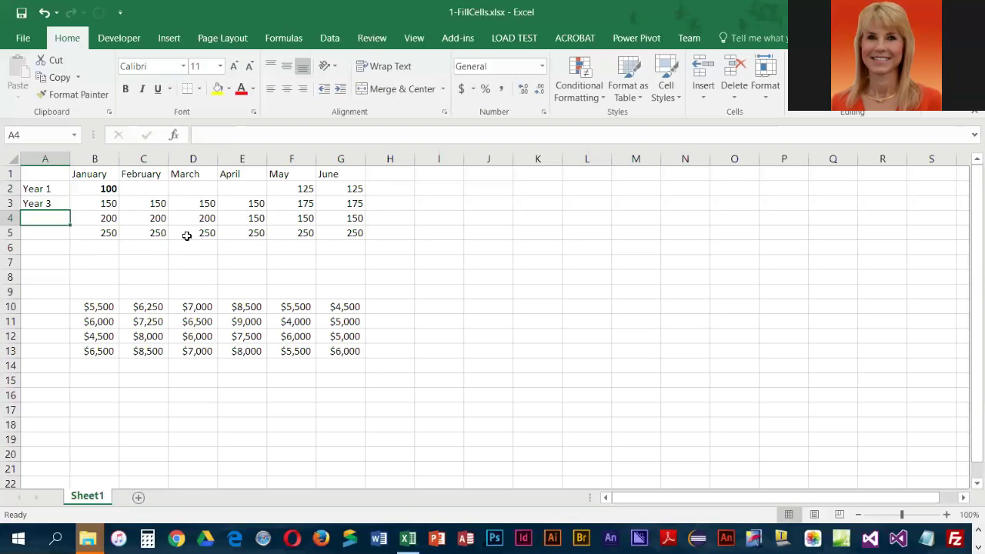
Step: Extend the Year 1 and Year 3 pattern down to A5, adding Year 5 and Year 7
{"action": "left_click", "coordinate": [49, 189]}
{"action": "left_click_drag", "start_coordinate": [53, 190], "coordinate": [55, 203]}
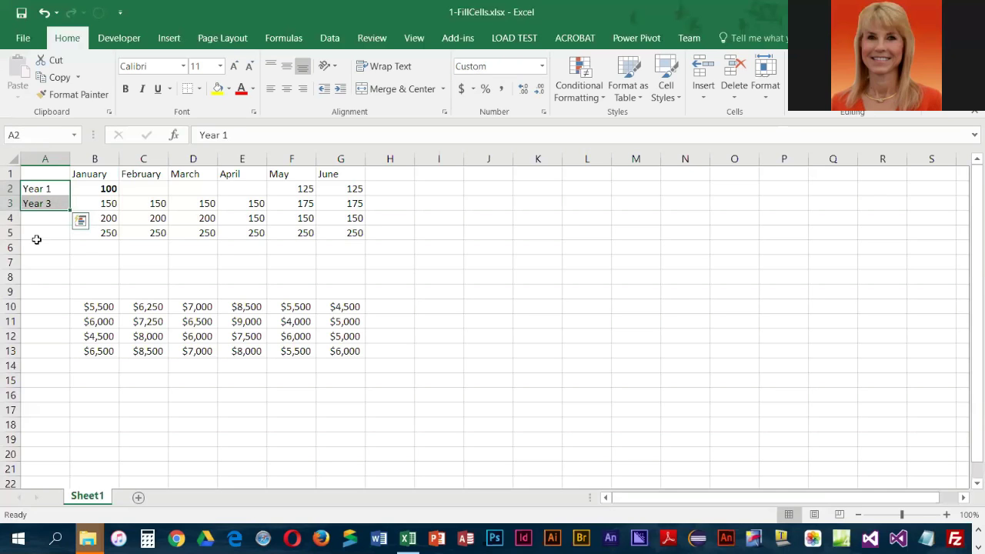
{"action": "left_click", "coordinate": [54, 234]}
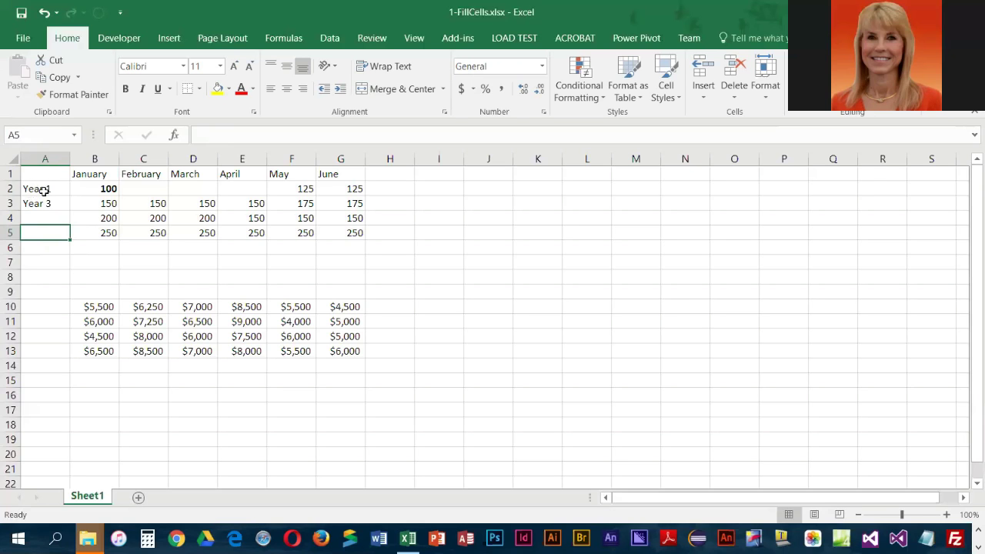
{"action": "left_click_drag", "start_coordinate": [38, 188], "coordinate": [34, 202]}
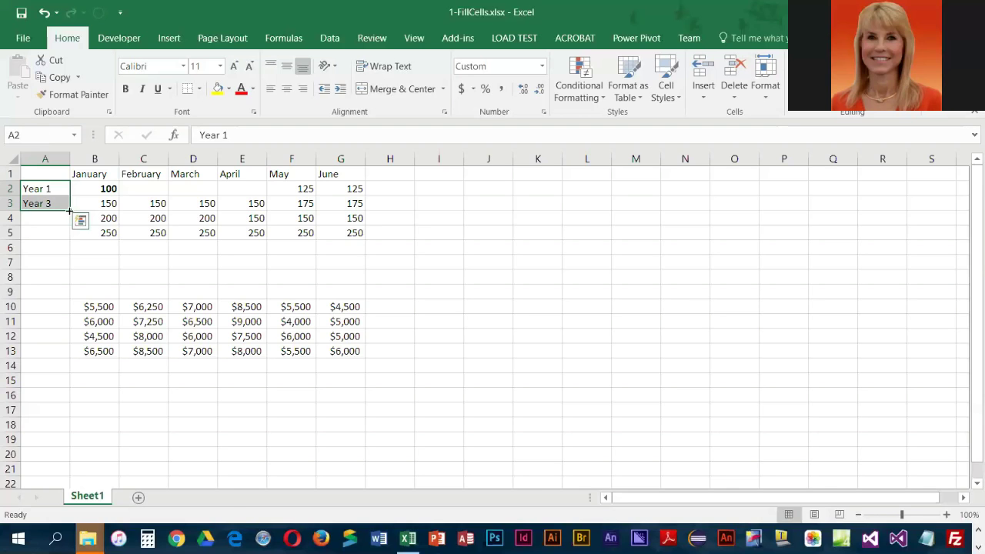
{"action": "left_click_drag", "start_coordinate": [69, 211], "coordinate": [67, 237]}
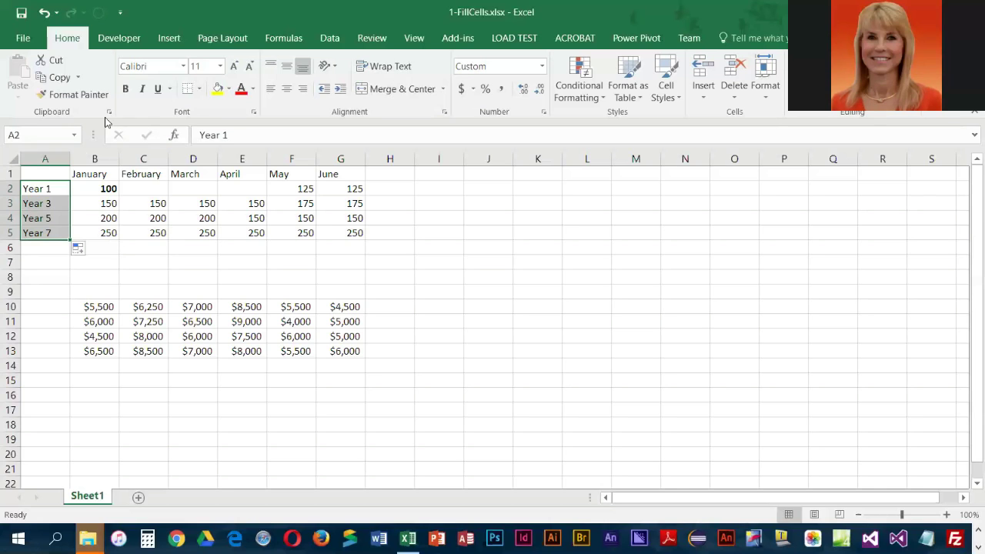
Step: Fill the bold 100 in B2 across to E2 using Fill Without Formatting
{"action": "left_click", "coordinate": [112, 191]}
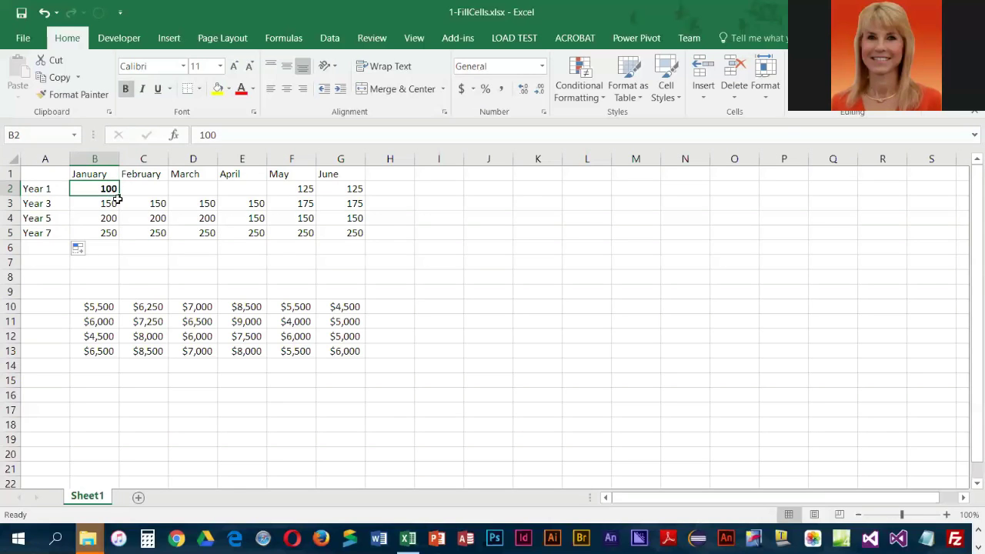
{"action": "left_click_drag", "start_coordinate": [119, 195], "coordinate": [248, 193]}
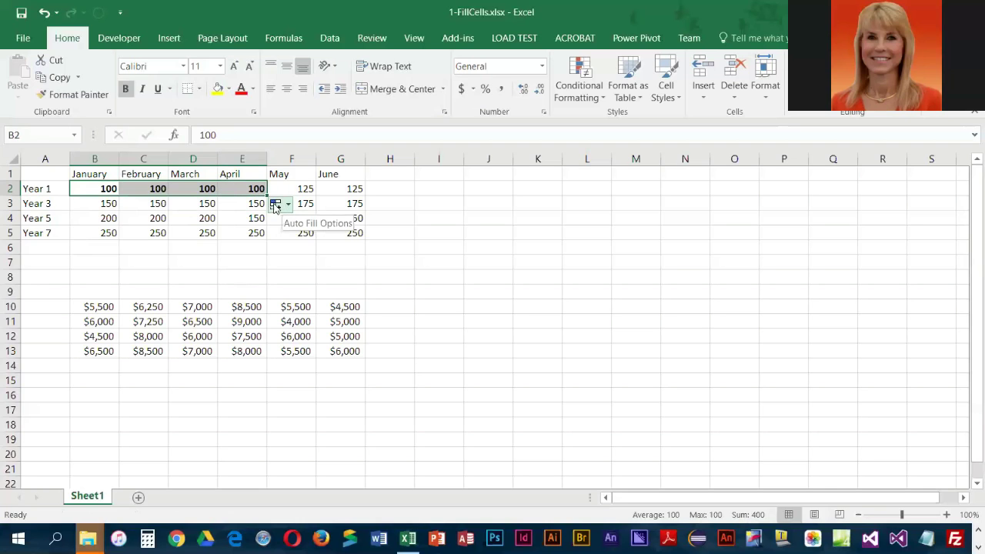
{"action": "left_click", "coordinate": [289, 206]}
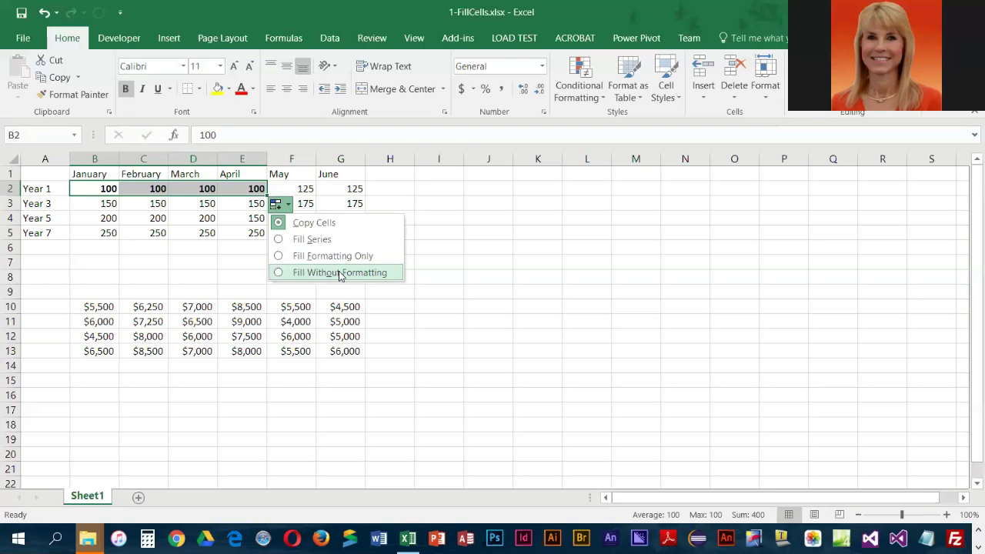
{"action": "left_click", "coordinate": [315, 256]}
{"action": "left_click", "coordinate": [313, 275]}
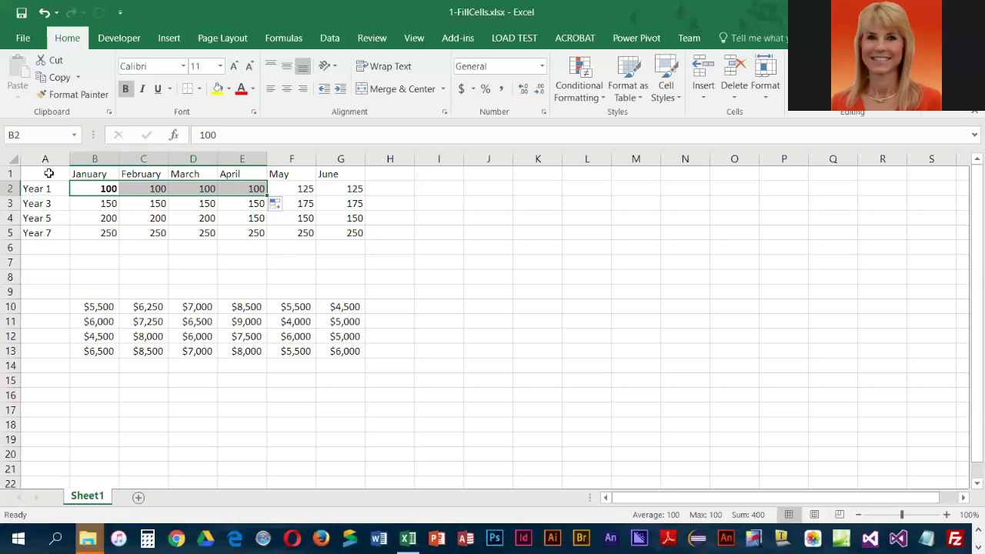
{"action": "left_click", "coordinate": [96, 188]}
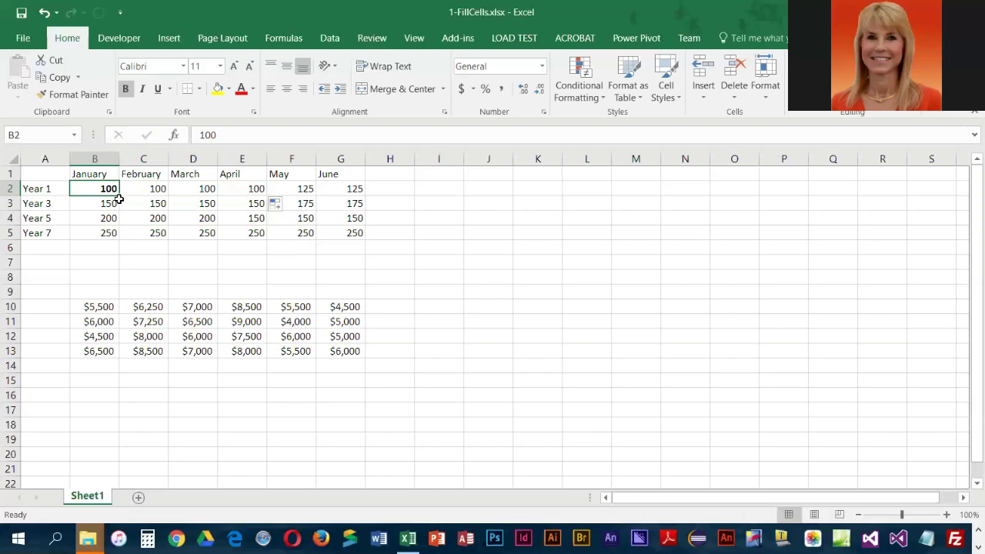
Step: Fill only the bold formatting of B2 down to B5 using Fill Formatting Only
{"action": "left_click_drag", "start_coordinate": [120, 195], "coordinate": [122, 241]}
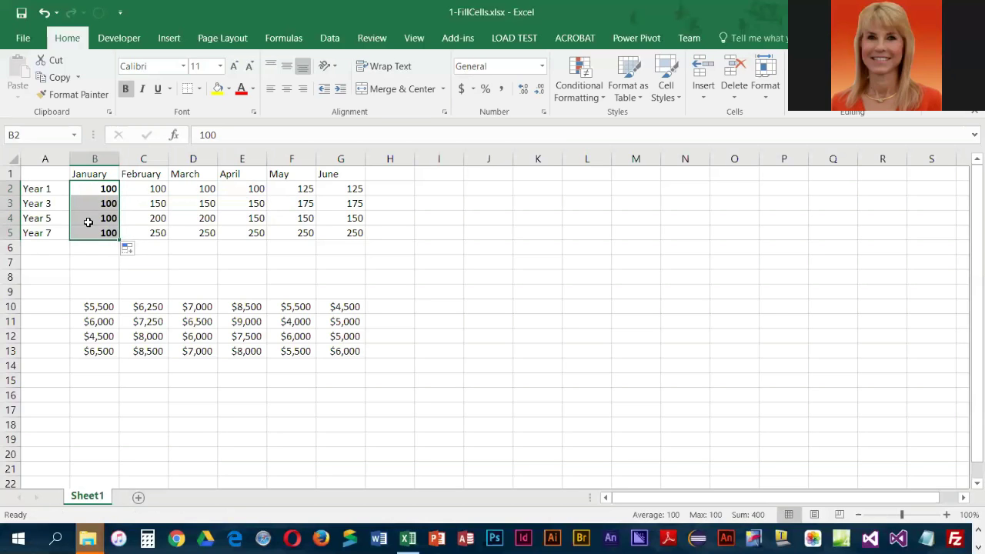
{"action": "left_click", "coordinate": [140, 250]}
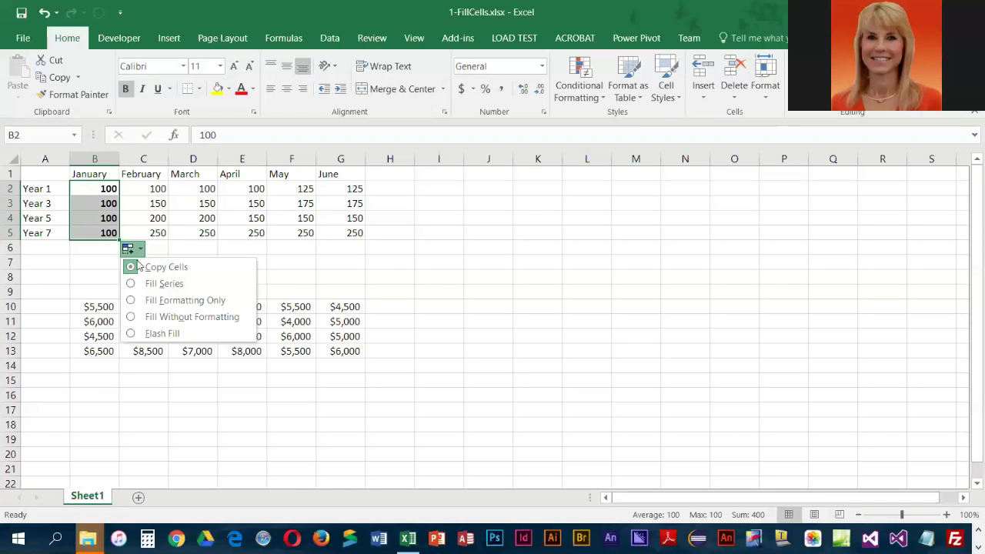
{"action": "left_click", "coordinate": [173, 302]}
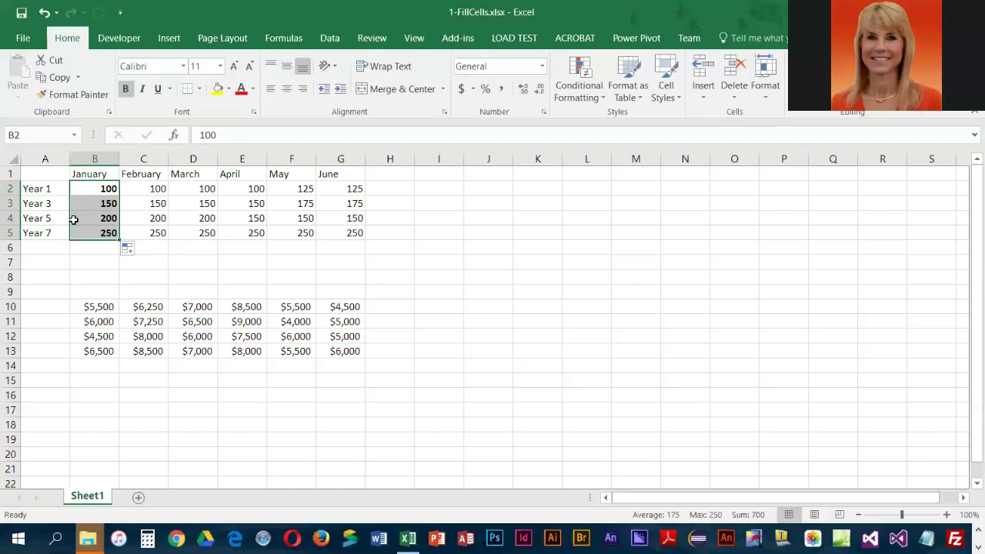
Step: Enter Qtr 1 in cell A10 and auto-fill the quarter labels down to Qtr 4 in A13
{"action": "left_click", "coordinate": [41, 308]}
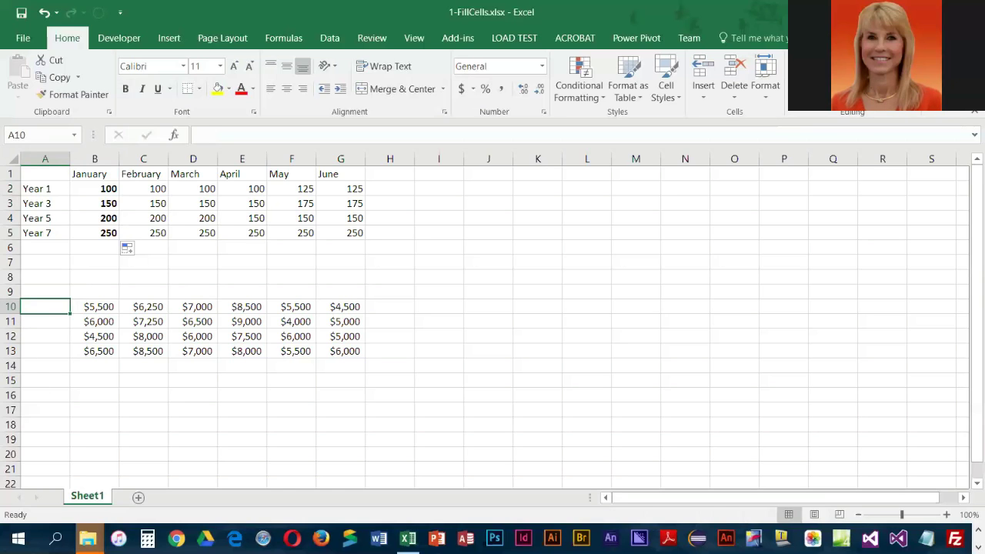
{"action": "type", "text": "Qtr"}
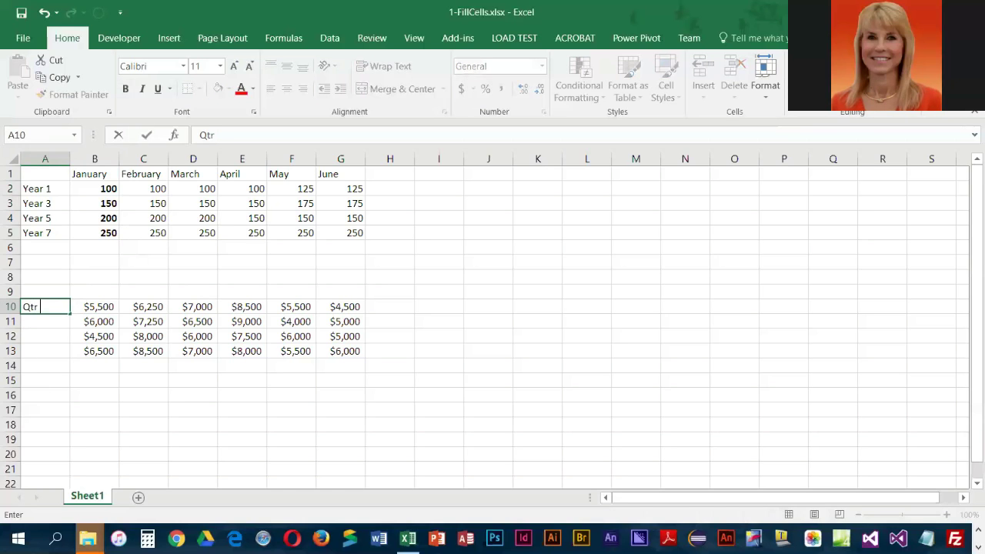
{"action": "type", "text": " 1"}
{"action": "key", "text": "Return"}
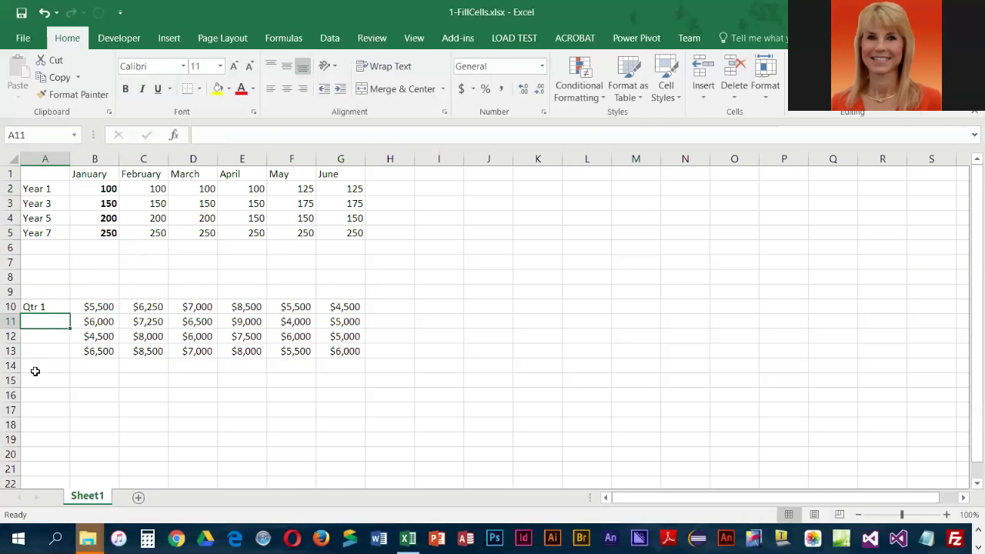
{"action": "left_click", "coordinate": [49, 306]}
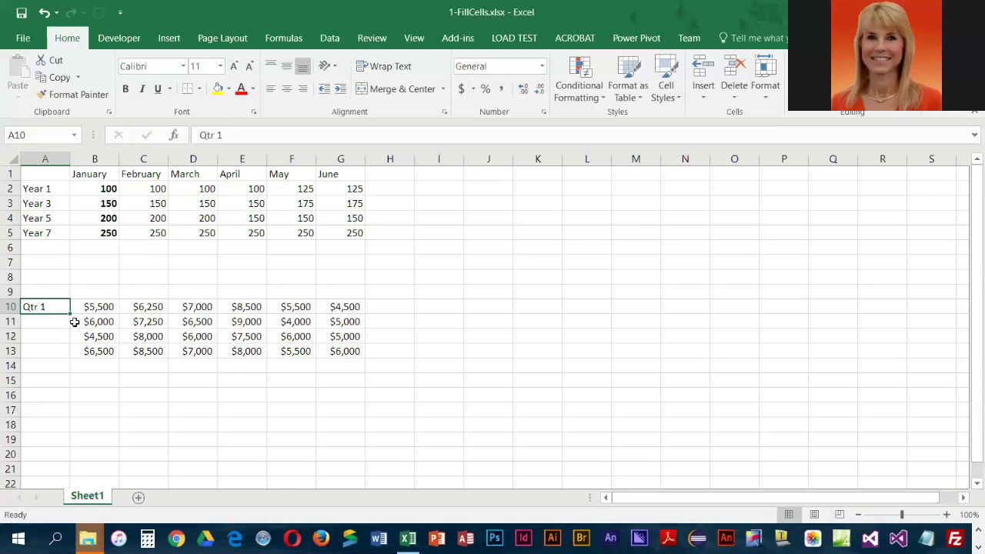
{"action": "left_click_drag", "start_coordinate": [70, 312], "coordinate": [70, 359]}
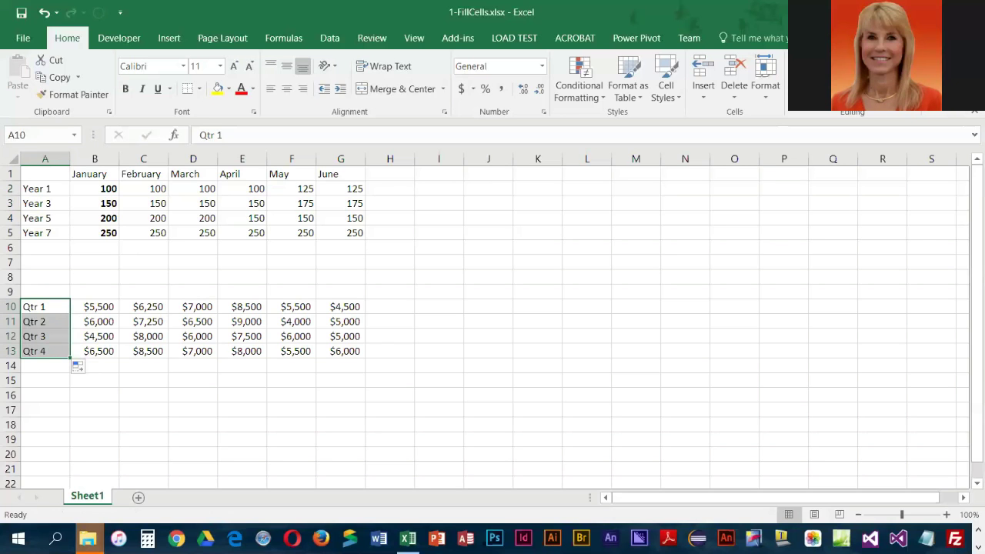
Step: Enter the row label Total in cell A6, below the Year 7 label
{"action": "left_click_drag", "start_coordinate": [45, 247], "coordinate": [341, 247]}
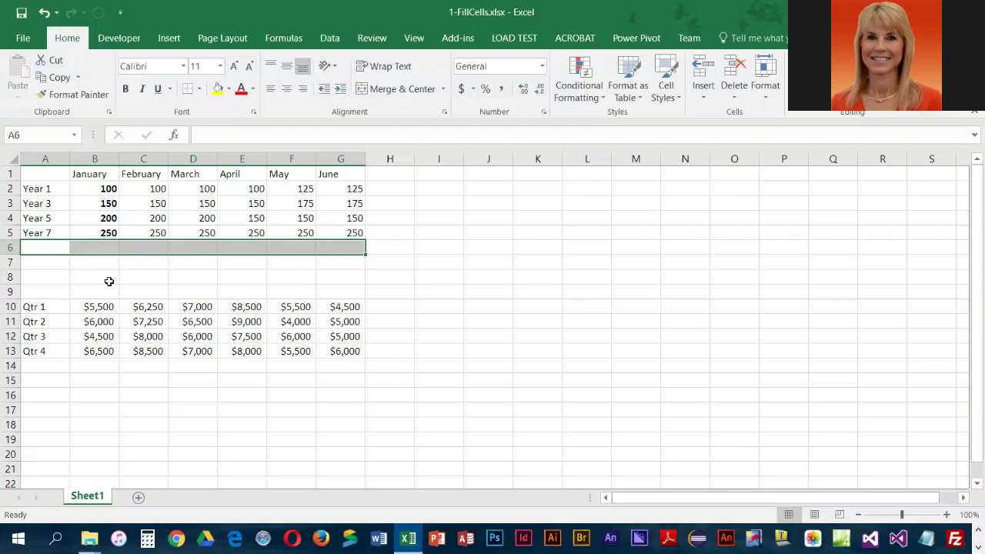
{"action": "left_click", "coordinate": [53, 249]}
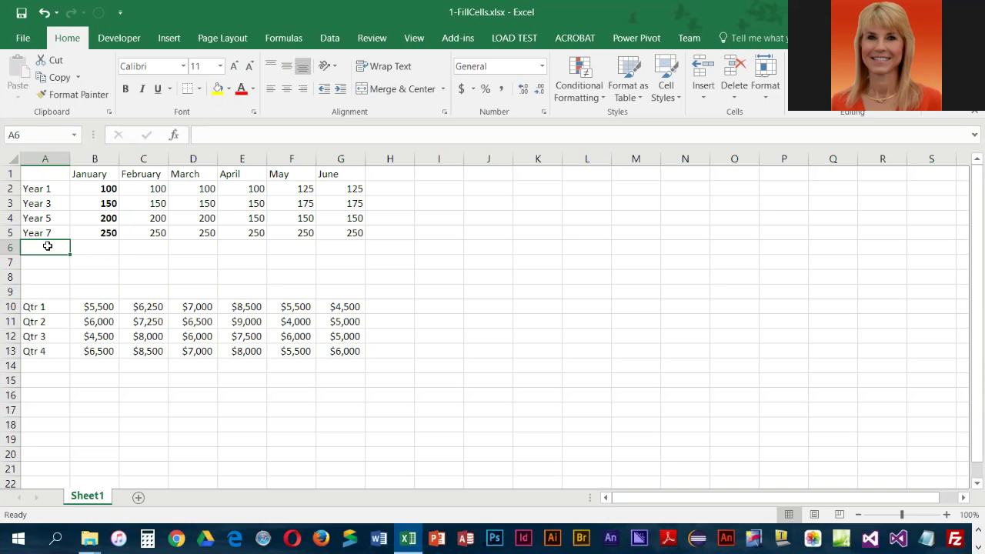
{"action": "type", "text": "Total"}
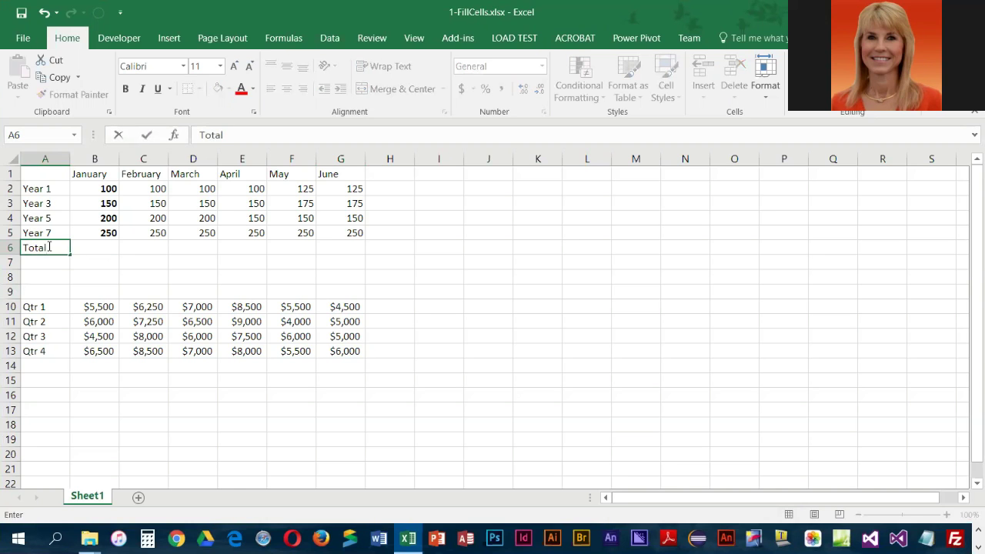
{"action": "key", "text": "Tab"}
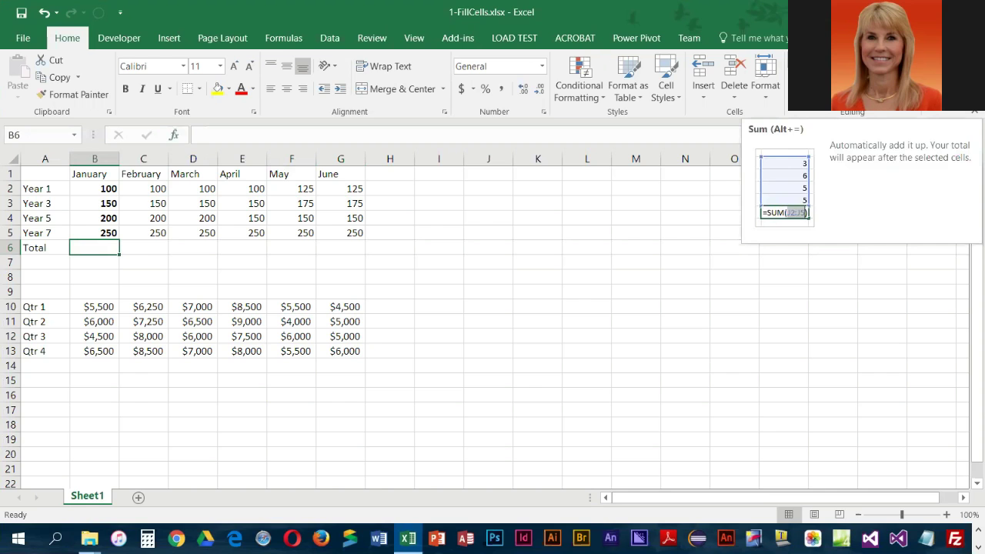
Step: Add the January total in B6 with AutoSum over B2:B5 and check its formula
{"action": "left_click", "coordinate": [302, 39]}
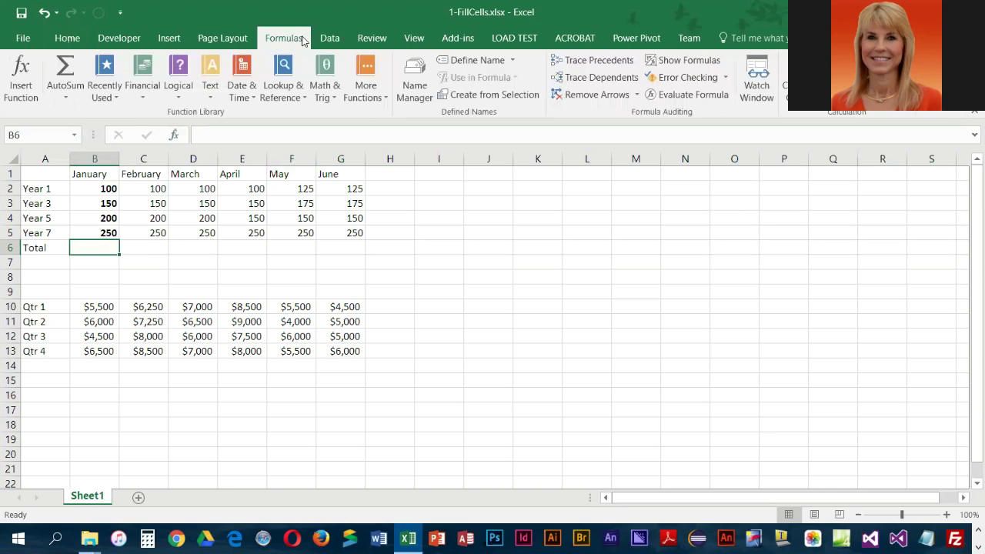
{"action": "left_click", "coordinate": [69, 38]}
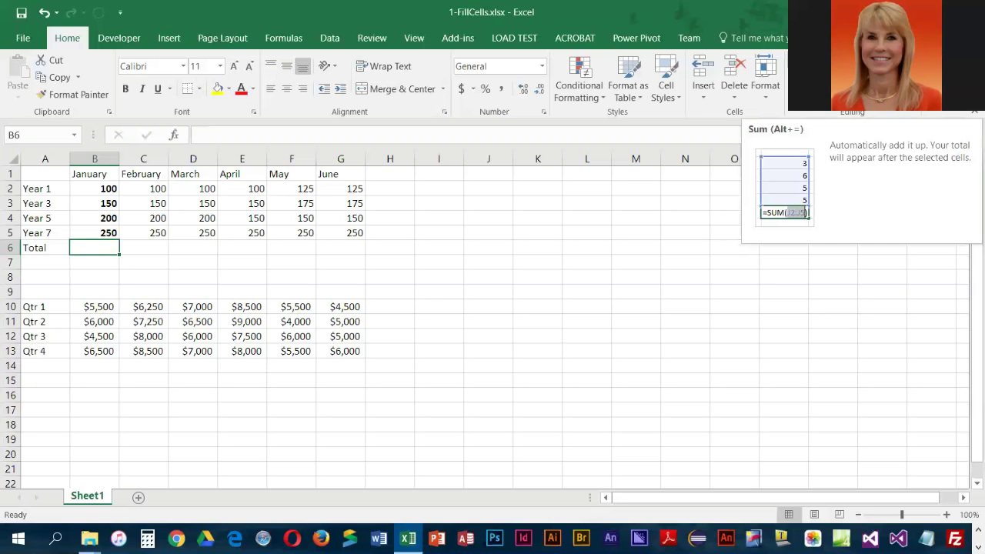
{"action": "left_click", "coordinate": [804, 68]}
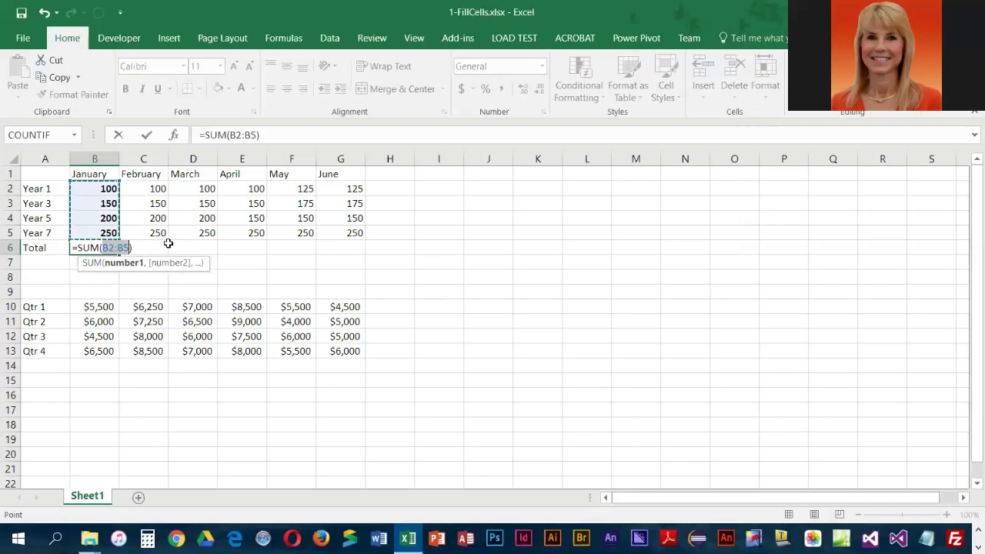
{"action": "key", "text": "Return"}
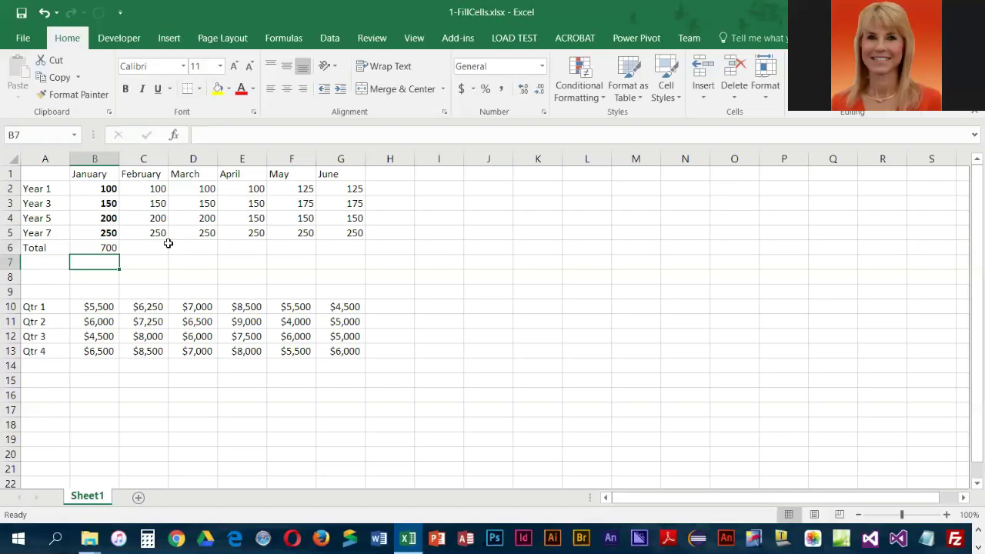
{"action": "left_click", "coordinate": [103, 248]}
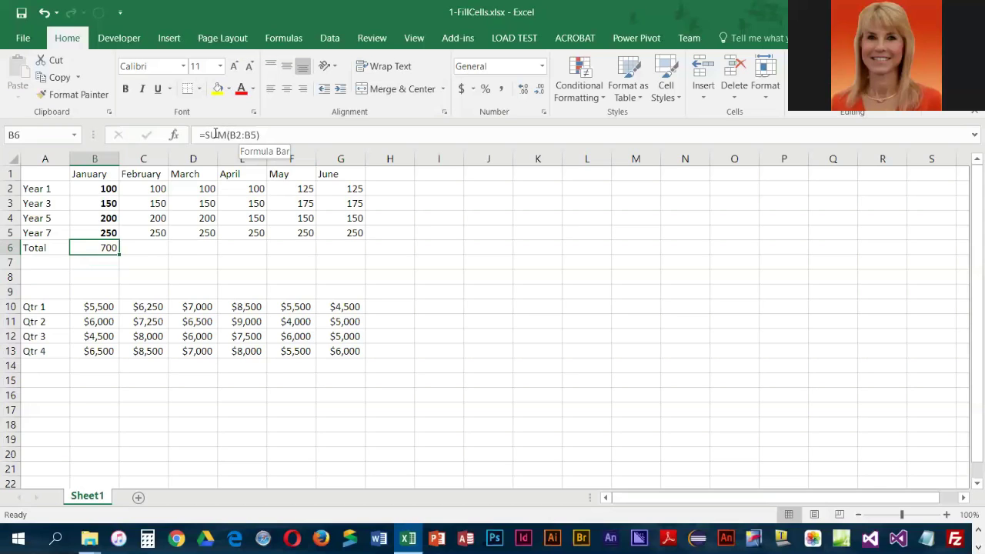
Step: Add the February total in C6 as an automatic sum of C2:C5
{"action": "left_click", "coordinate": [151, 247]}
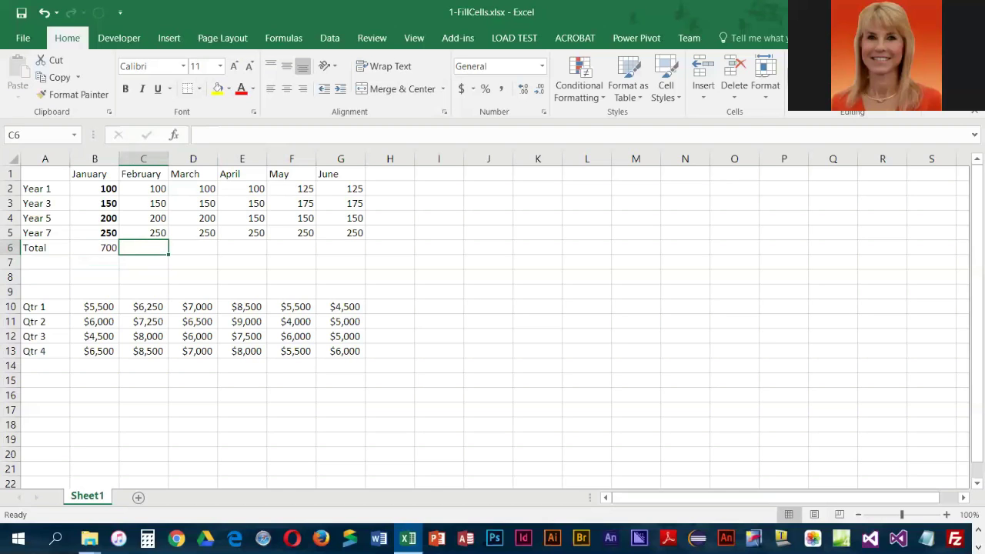
{"action": "key", "text": "alt+equal"}
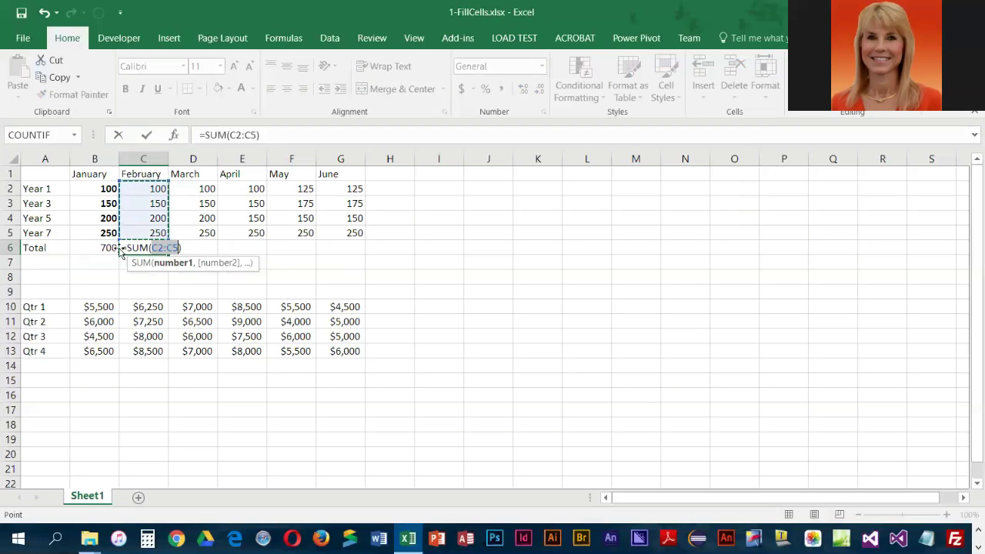
{"action": "key", "text": "Return"}
Step: Fill the February total formula from C6 across to G6 and check the copied formulas in D6 and E6
{"action": "left_click", "coordinate": [204, 247]}
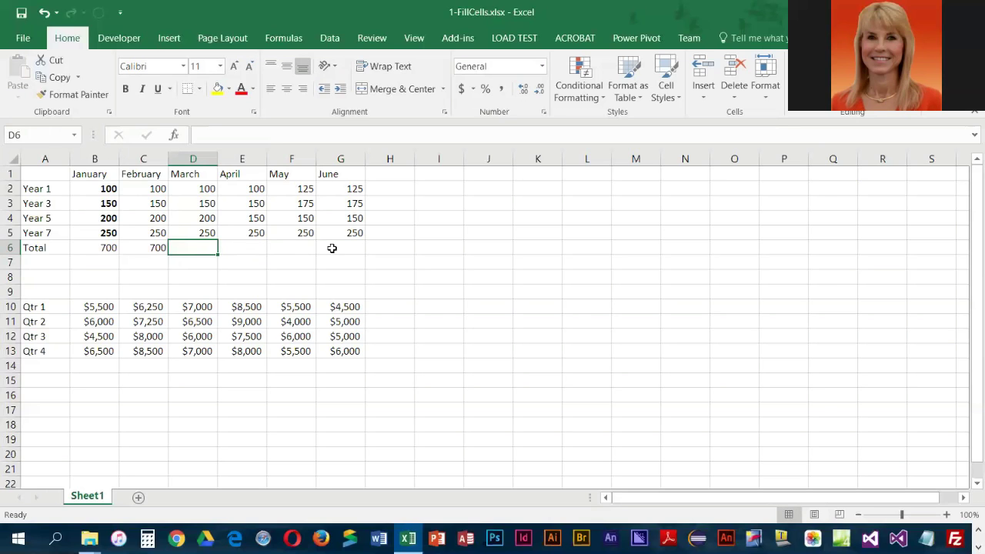
{"action": "left_click", "coordinate": [145, 246]}
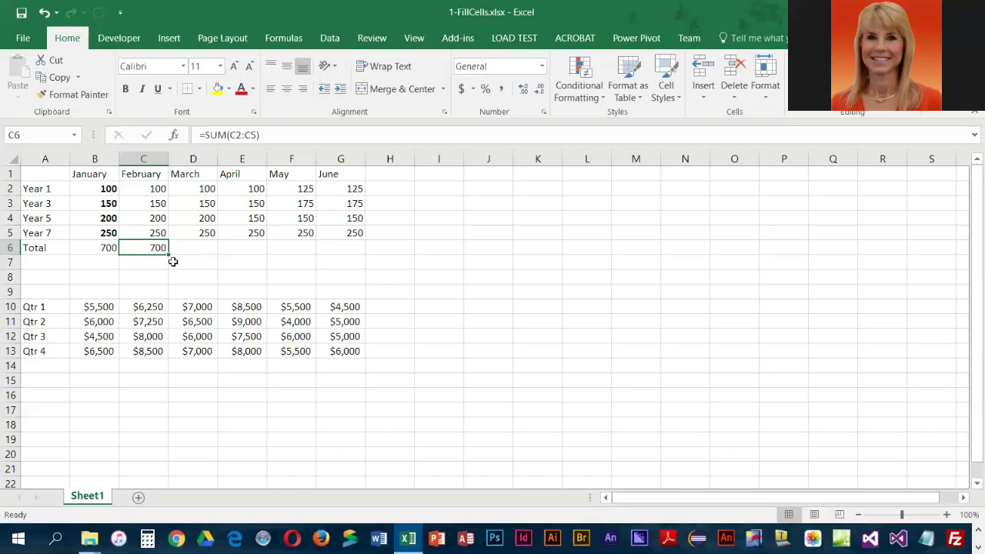
{"action": "left_click_drag", "start_coordinate": [166, 253], "coordinate": [351, 250]}
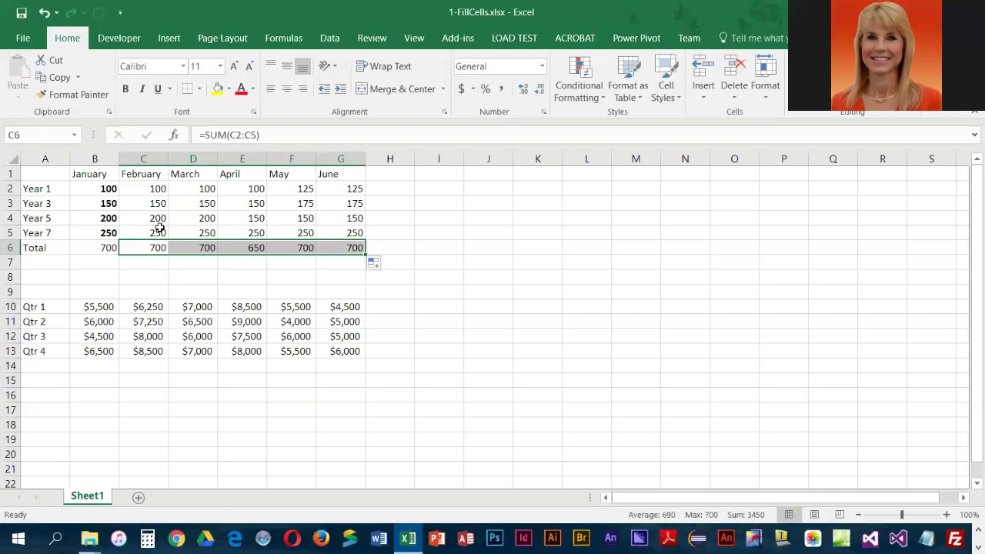
{"action": "left_click", "coordinate": [193, 248]}
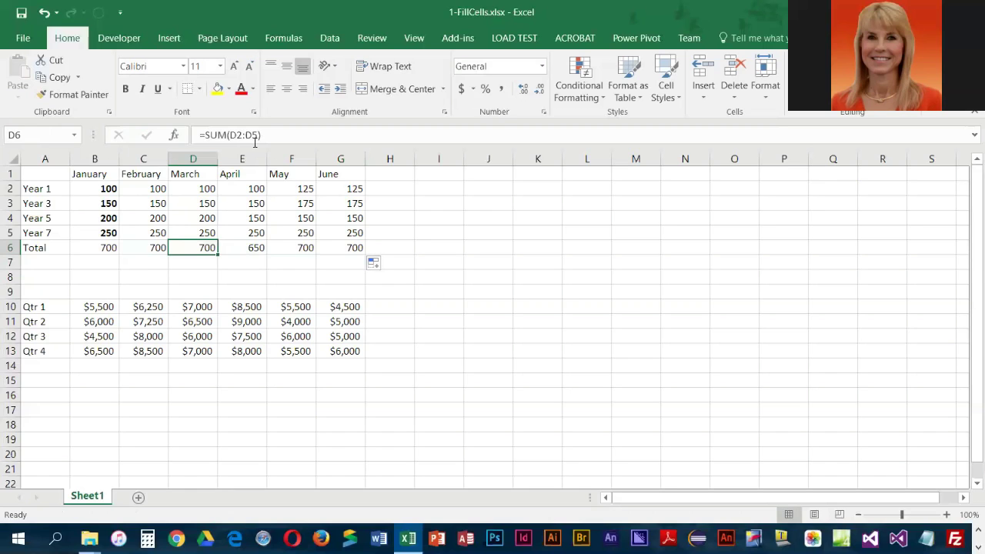
{"action": "left_click", "coordinate": [238, 245]}
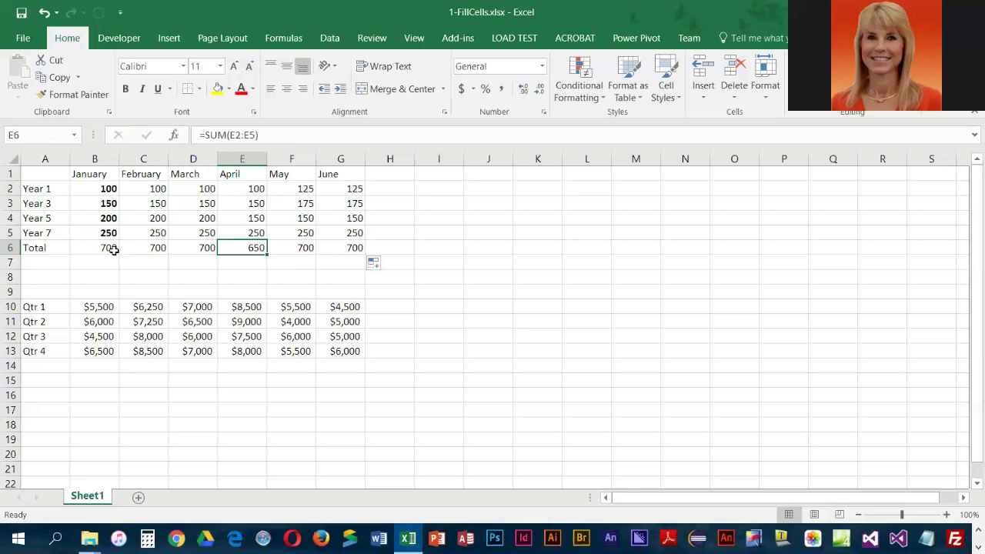
Step: Enter the label Average in A14 and calculate the average of B10:B13 in B14 with the built-in Average function
{"action": "left_click", "coordinate": [48, 366]}
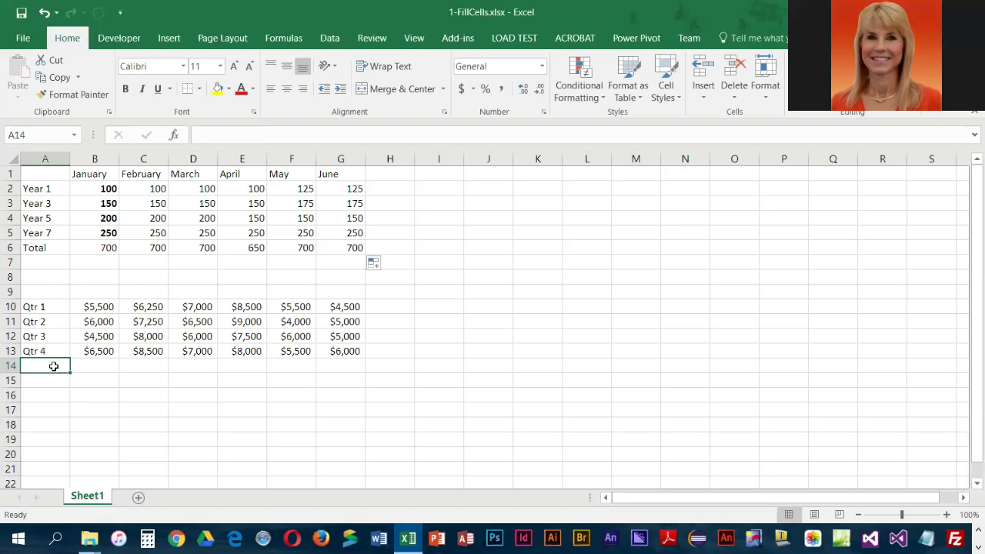
{"action": "type", "text": "Average"}
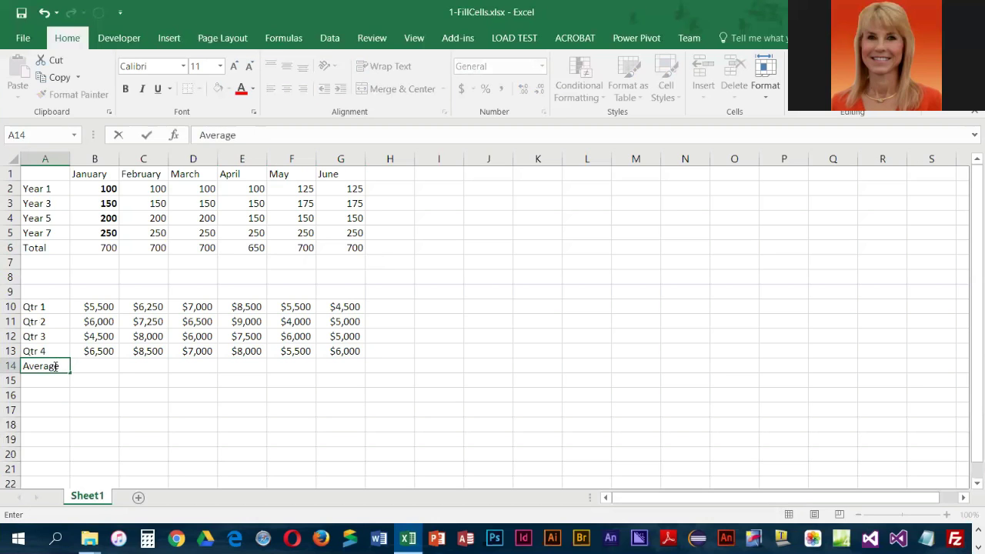
{"action": "key", "text": "Tab"}
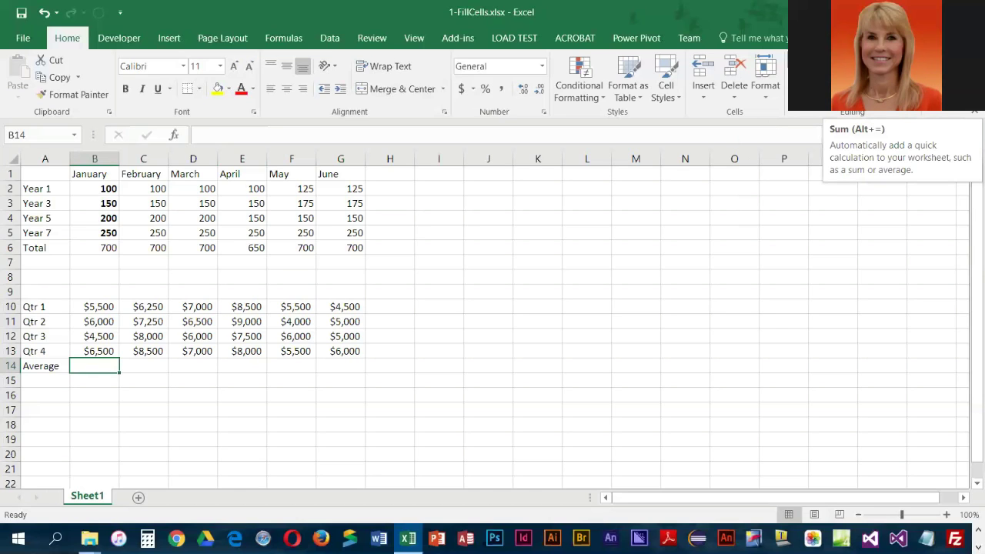
{"action": "left_click", "coordinate": [842, 66]}
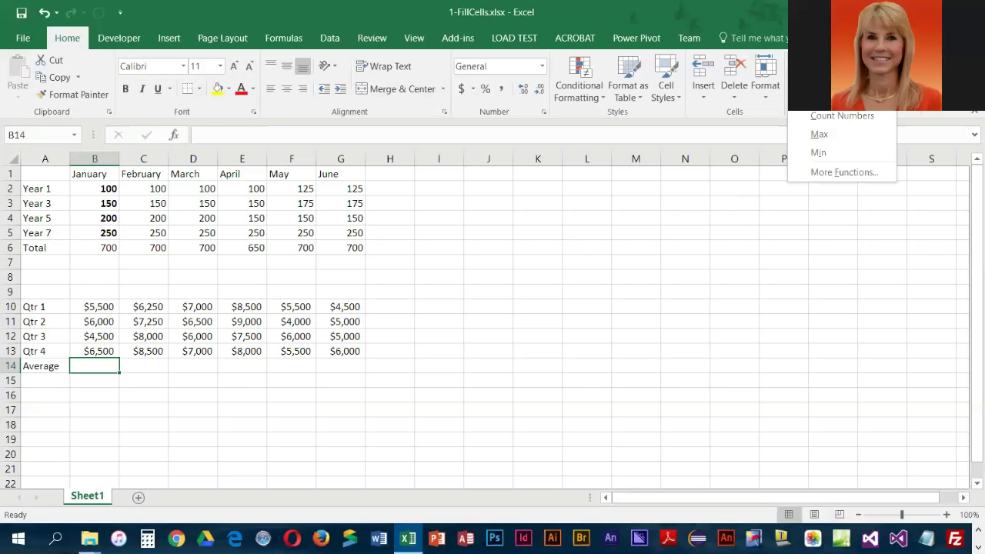
{"action": "left_click", "coordinate": [834, 97]}
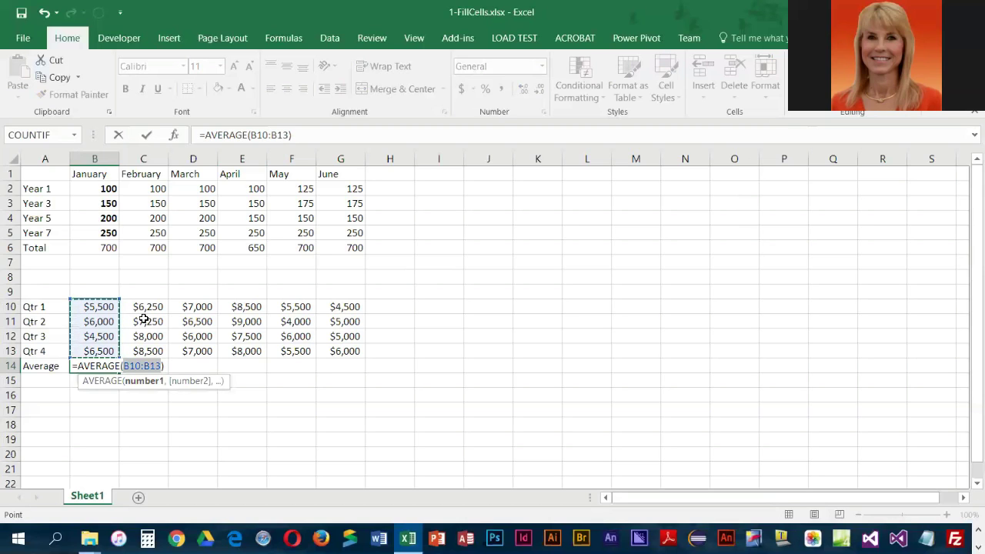
{"action": "key", "text": "Return"}
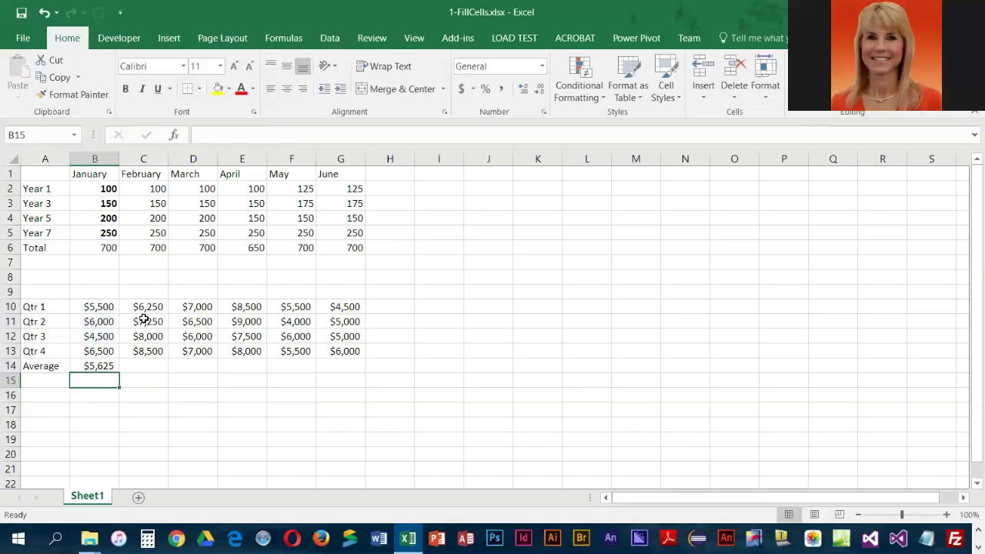
Step: Enter the formula =average(C10:C13) in C14 to calculate the February average
{"action": "left_click", "coordinate": [150, 367]}
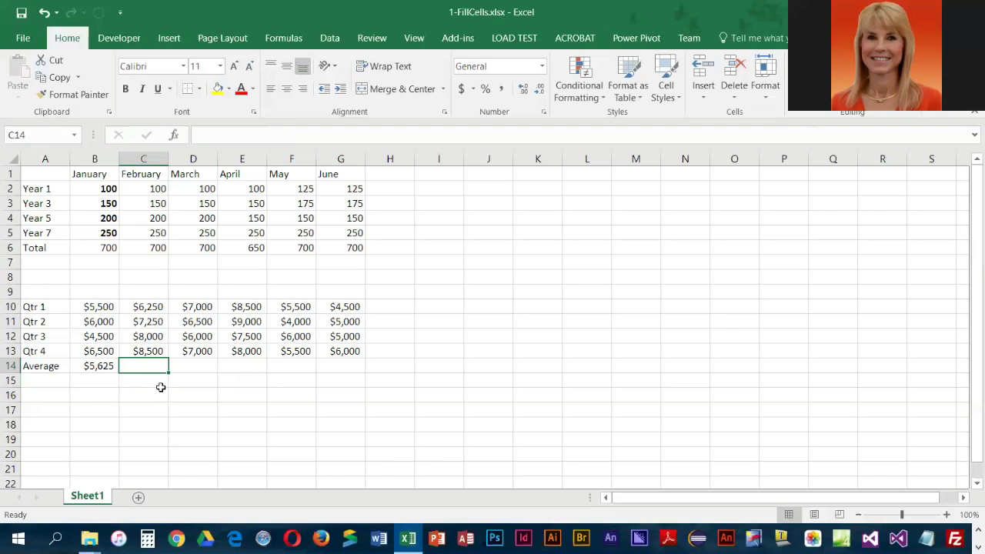
{"action": "type", "text": "="}
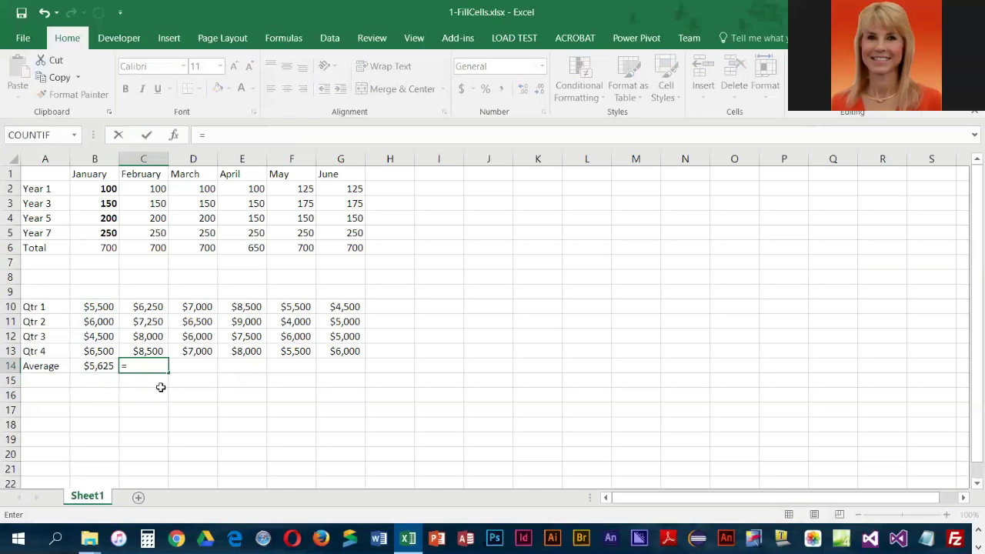
{"action": "type", "text": "average"}
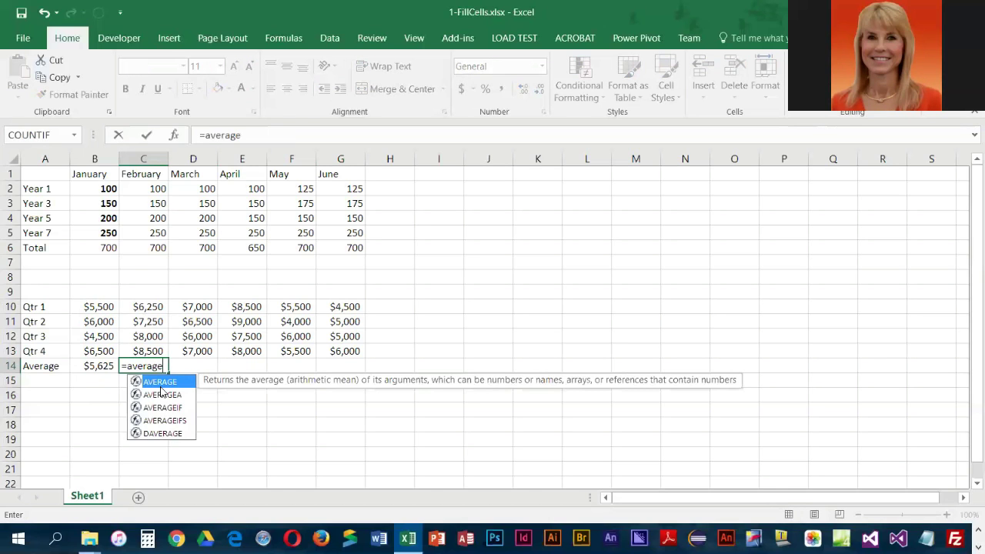
{"action": "type", "text": "("}
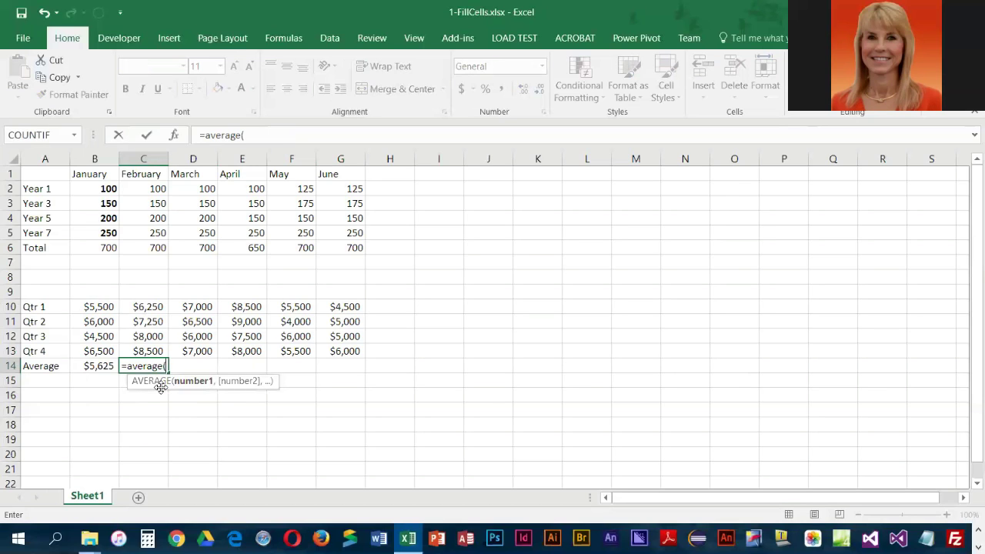
{"action": "left_click", "coordinate": [158, 307]}
{"action": "left_click_drag", "start_coordinate": [158, 306], "coordinate": [146, 348]}
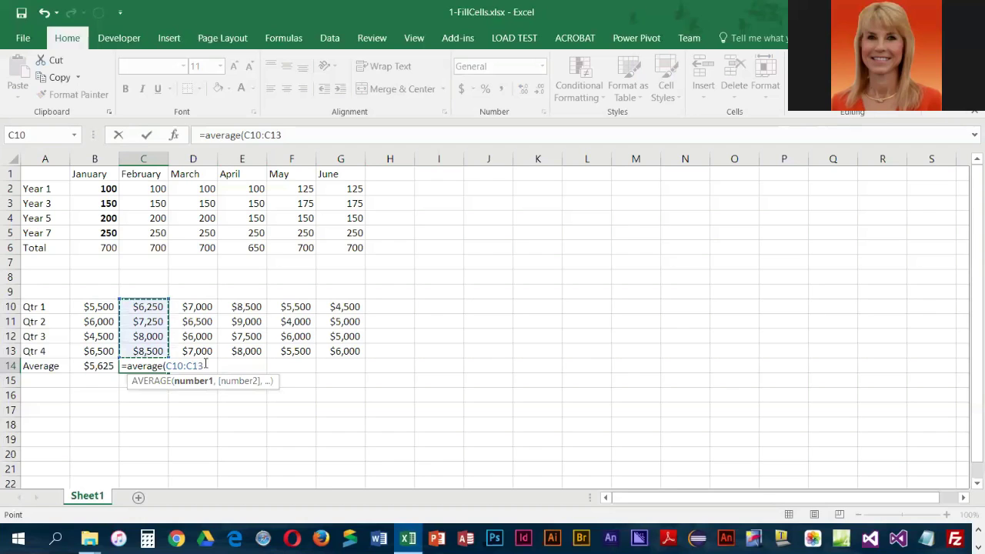
{"action": "type", "text": ")"}
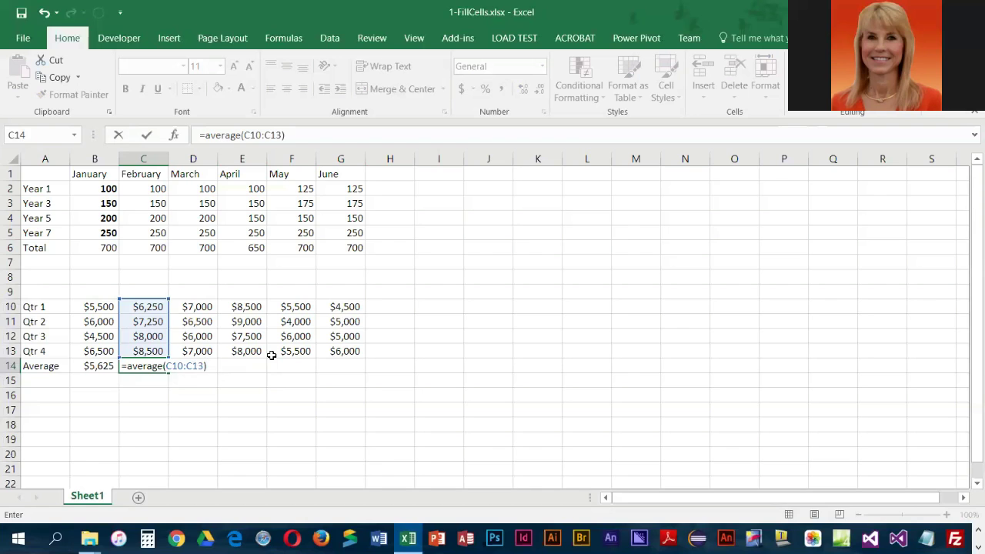
{"action": "key", "text": "Return"}
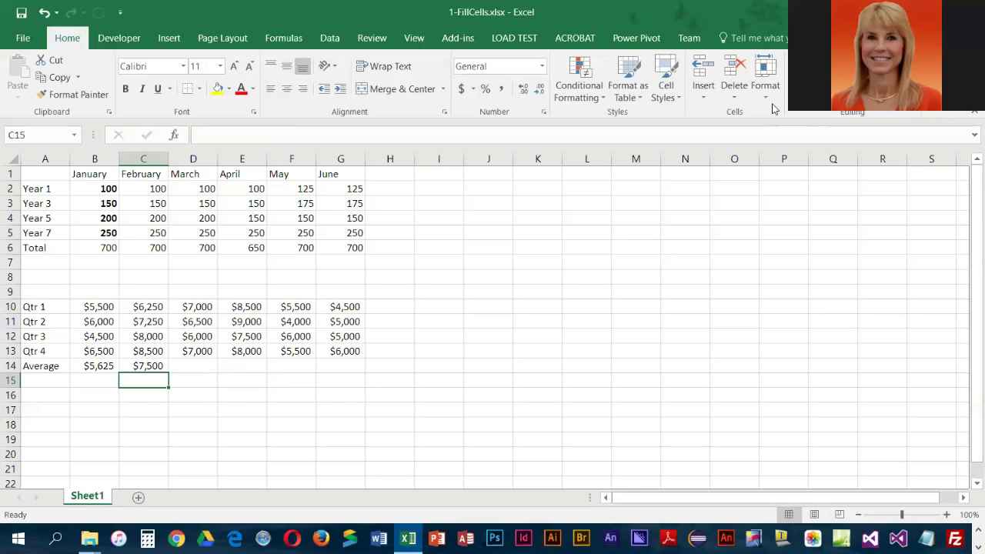
Step: Fill the average formula from C14 across to G14 and check the copied formulas in D14, E14 and F14
{"action": "left_click", "coordinate": [153, 366]}
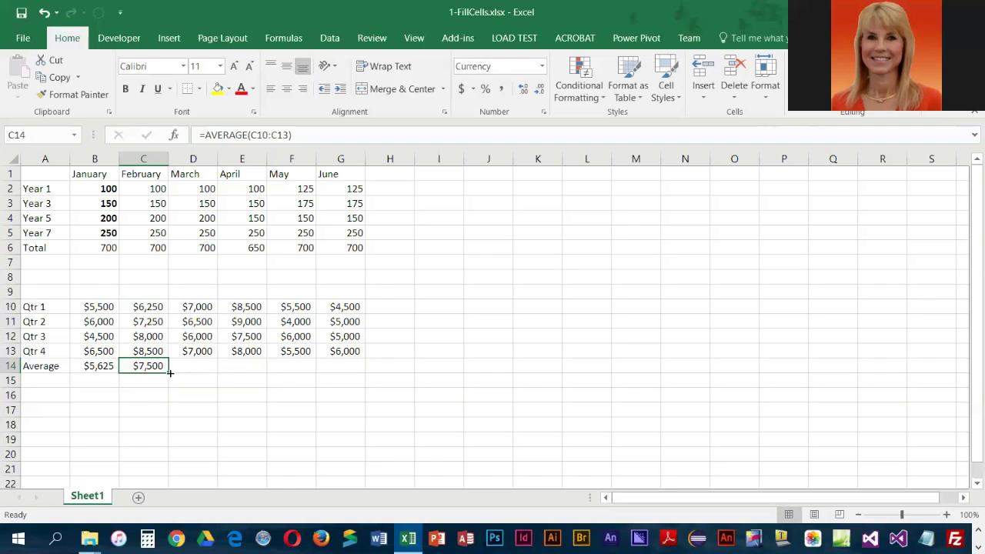
{"action": "left_click_drag", "start_coordinate": [170, 372], "coordinate": [353, 378]}
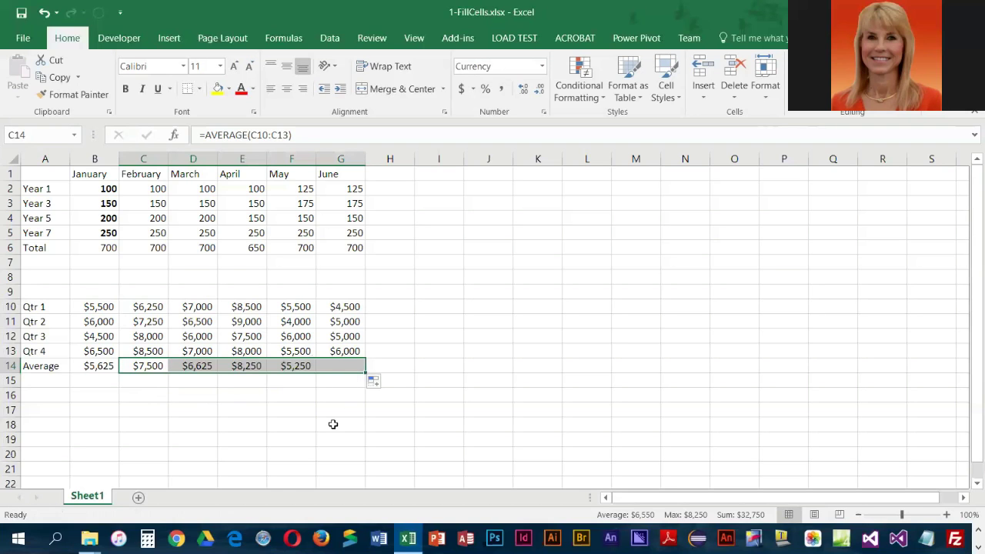
{"action": "left_click", "coordinate": [200, 367]}
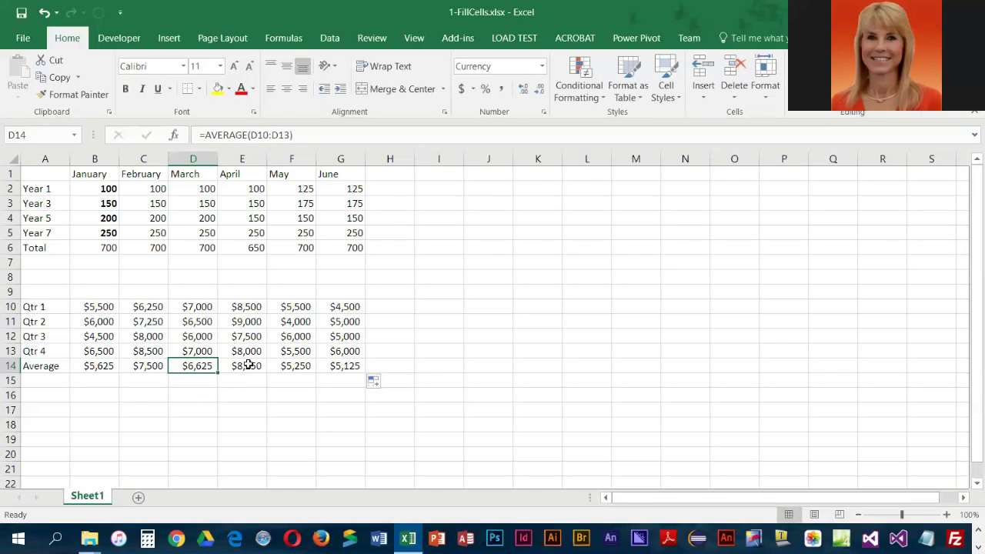
{"action": "left_click", "coordinate": [249, 364]}
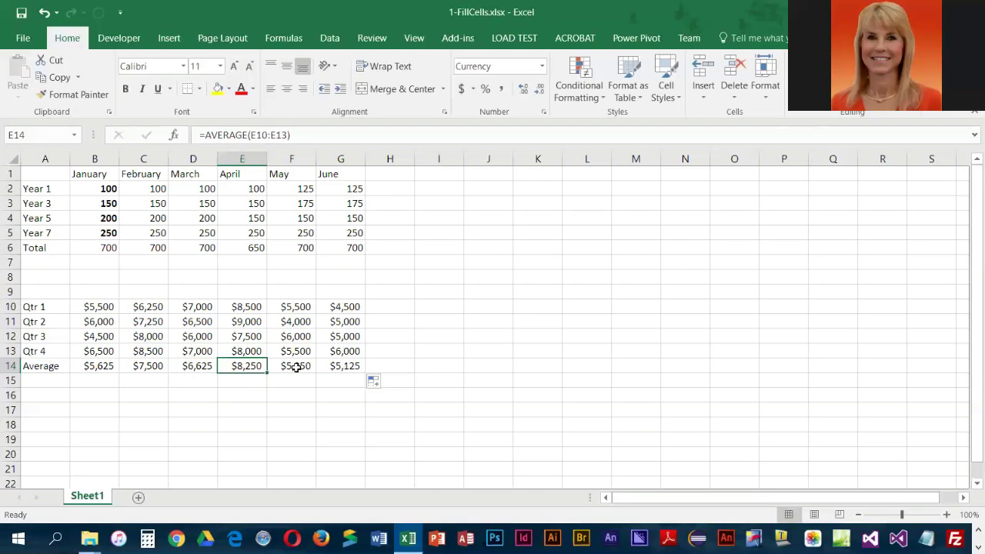
{"action": "left_click", "coordinate": [293, 363]}
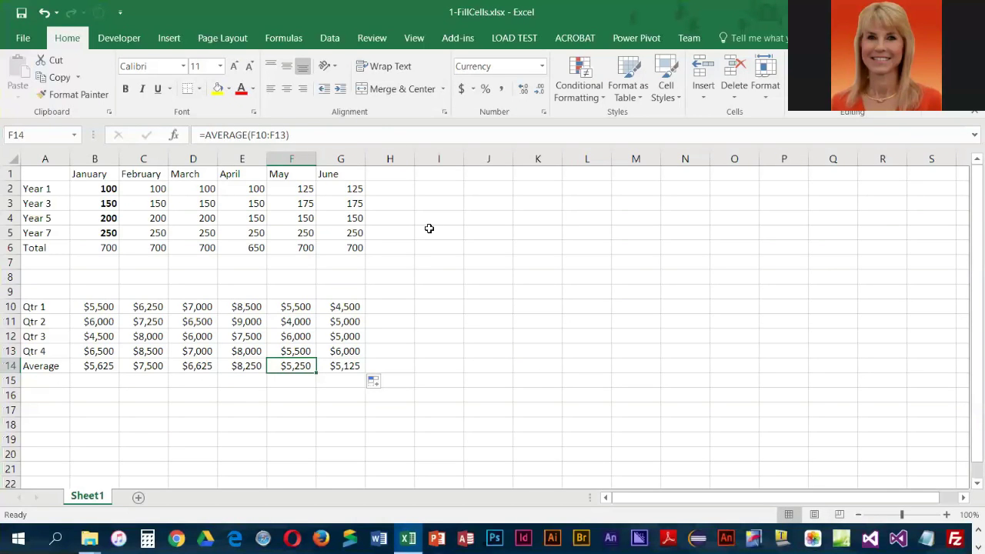
Step: Set the worksheet's print orientation to landscape, review the remaining print settings, and return to the sheet
{"action": "left_click", "coordinate": [22, 40]}
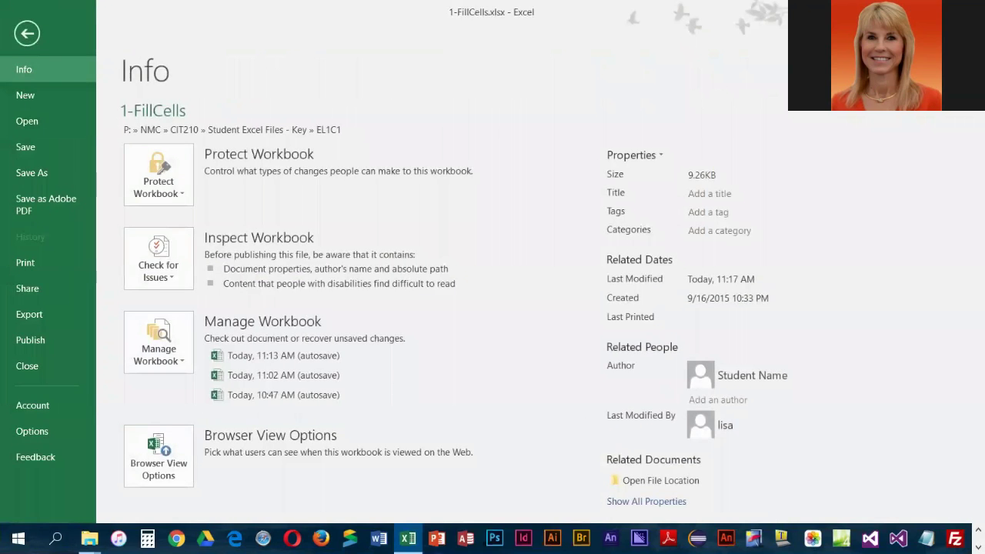
{"action": "left_click", "coordinate": [33, 265]}
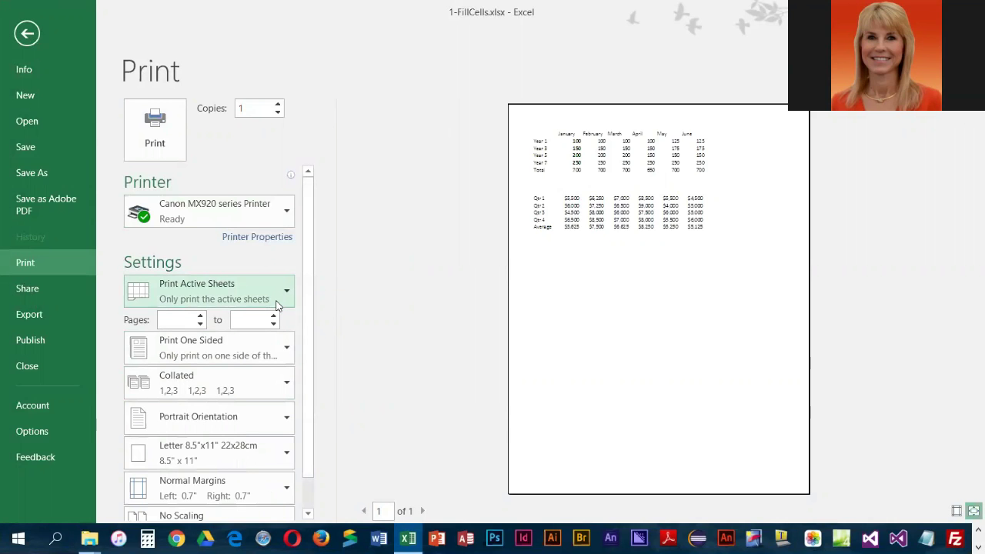
{"action": "left_click", "coordinate": [288, 422]}
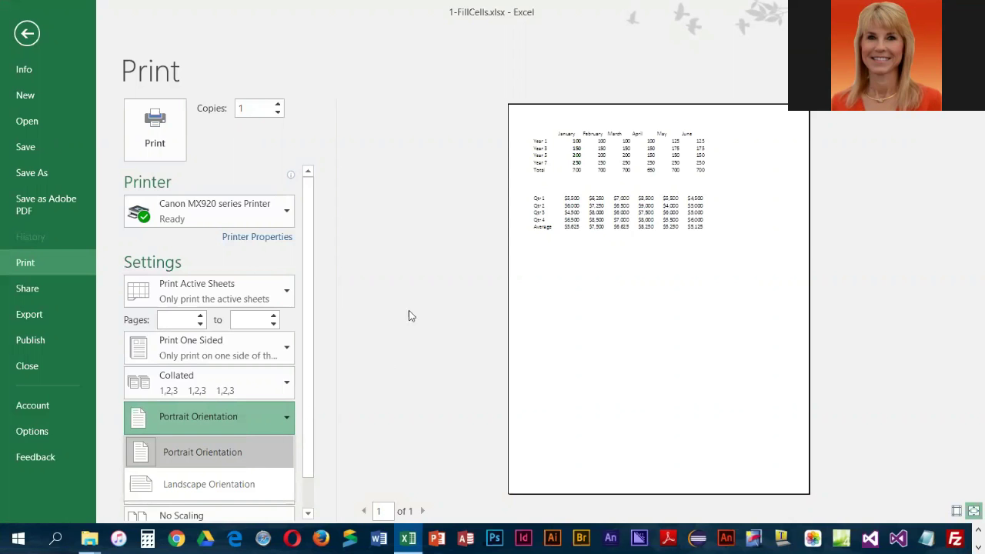
{"action": "left_click", "coordinate": [214, 490]}
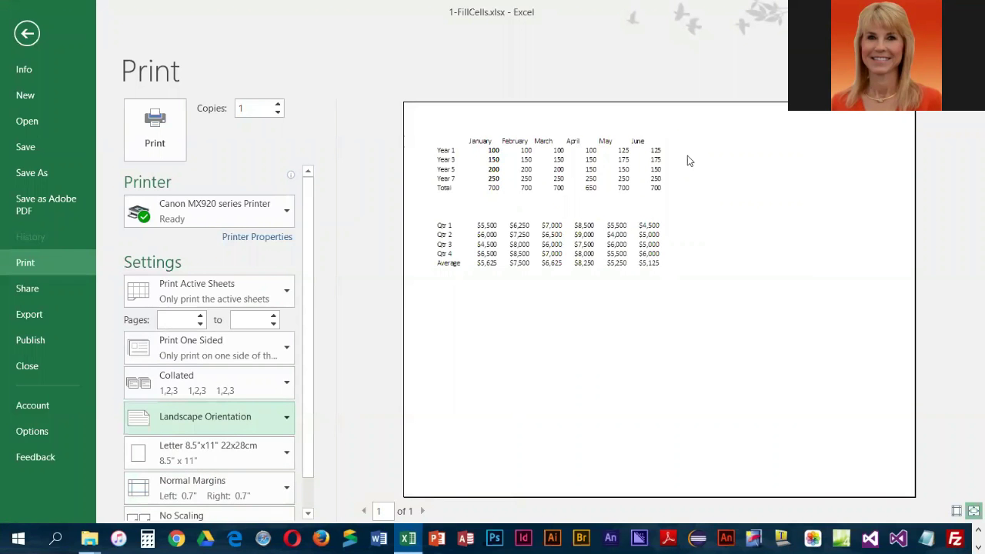
{"action": "left_click_drag", "start_coordinate": [310, 426], "coordinate": [308, 483]}
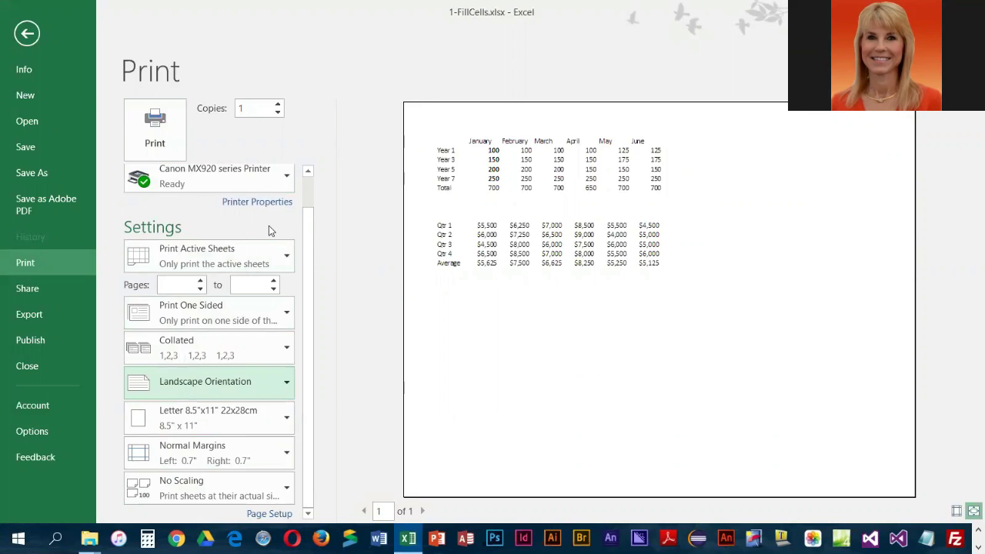
{"action": "left_click", "coordinate": [27, 35]}
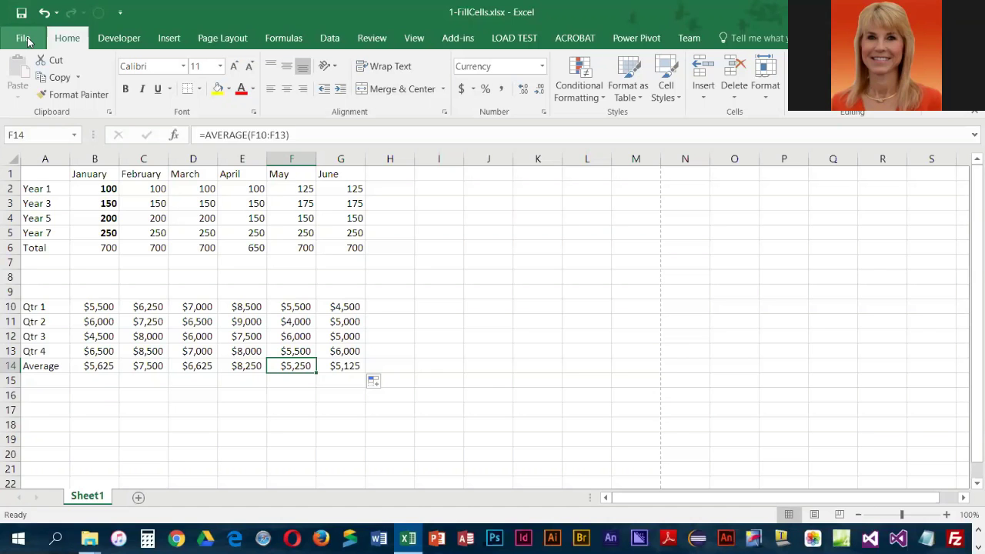
Step: View the workbook's file information and return to the sheet
{"action": "left_click", "coordinate": [24, 38]}
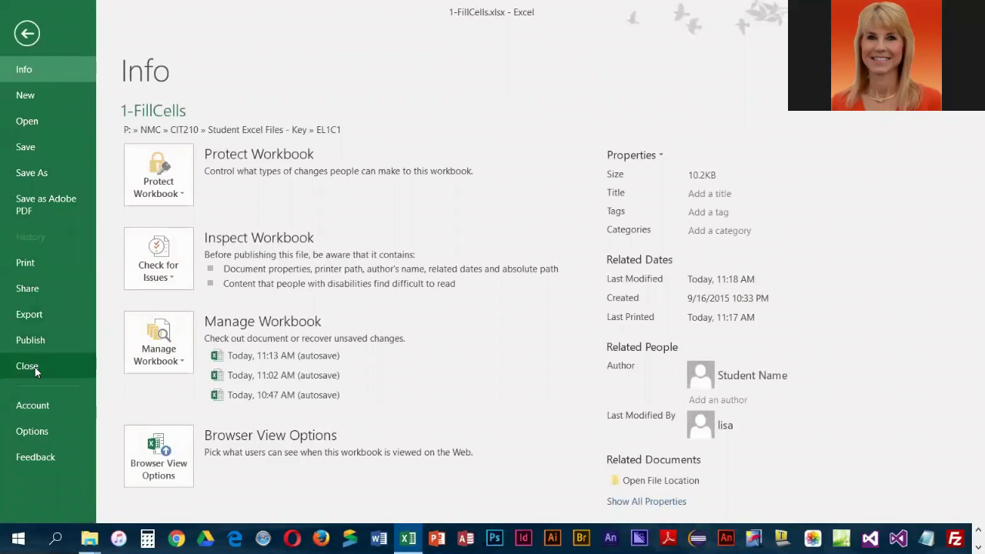
{"action": "left_click", "coordinate": [33, 32]}
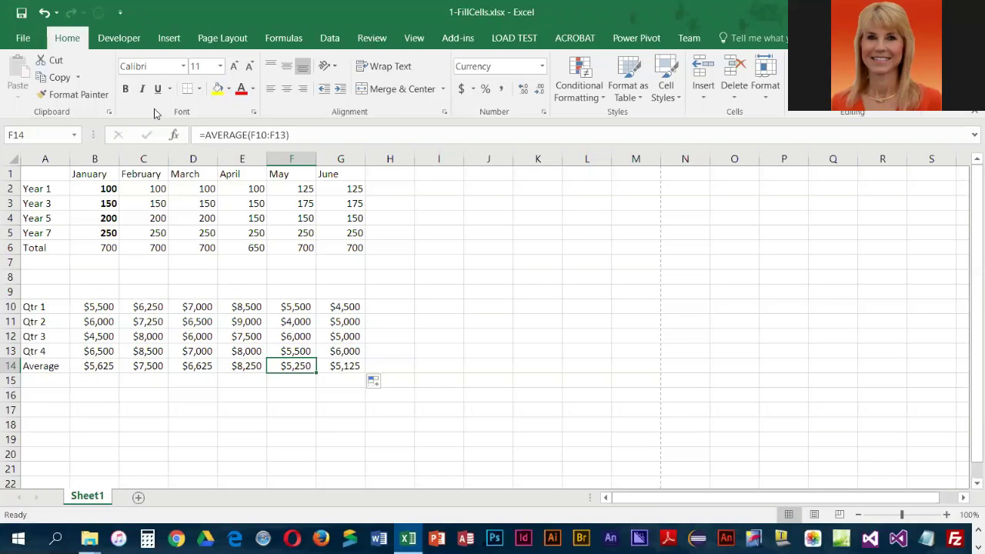